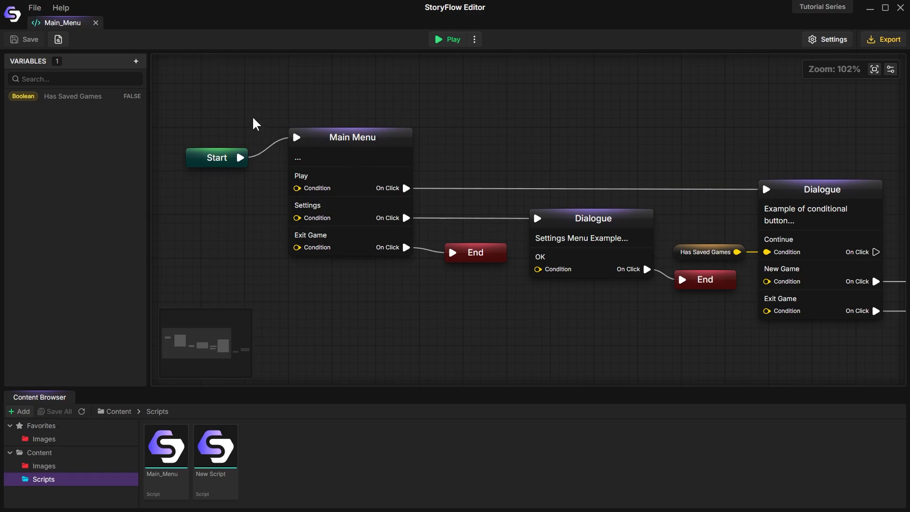
pyautogui.moveTo(209, 106); pyautogui.dragTo(544, 321)
pyautogui.click(811, 346)
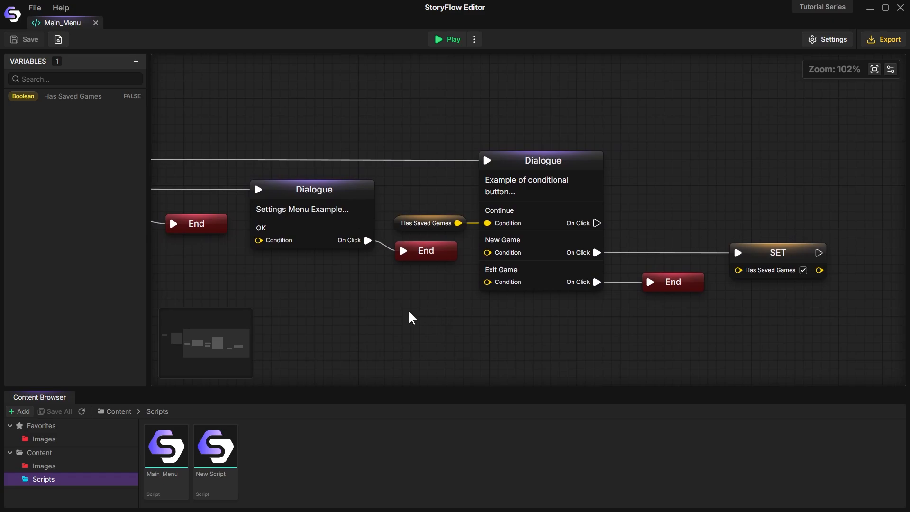
pyautogui.moveTo(350, 299); pyautogui.dragTo(654, 319)
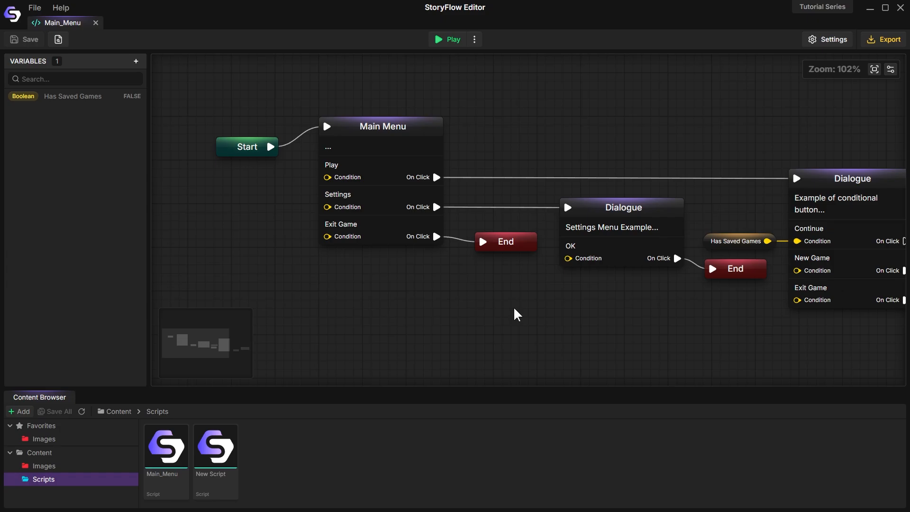
pyautogui.scroll(-3, 516, 312)
pyautogui.moveTo(601, 311); pyautogui.dragTo(479, 275)
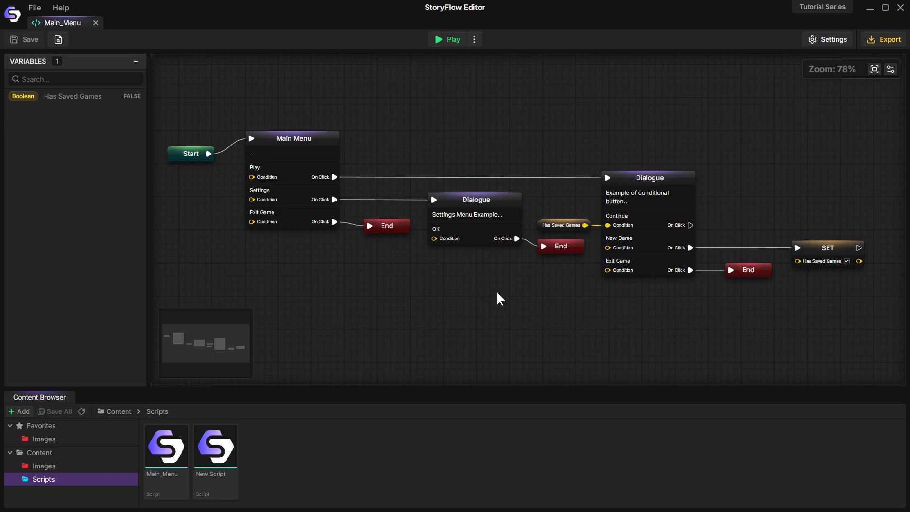
# Delete the Main_Menu and New Script files from the project's Scripts folder
pyautogui.click(206, 486)
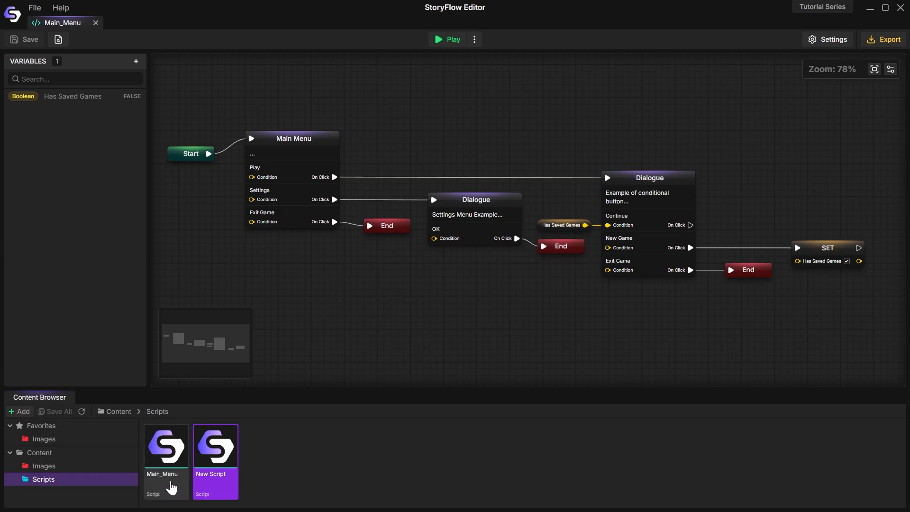
pyautogui.press('Delete')
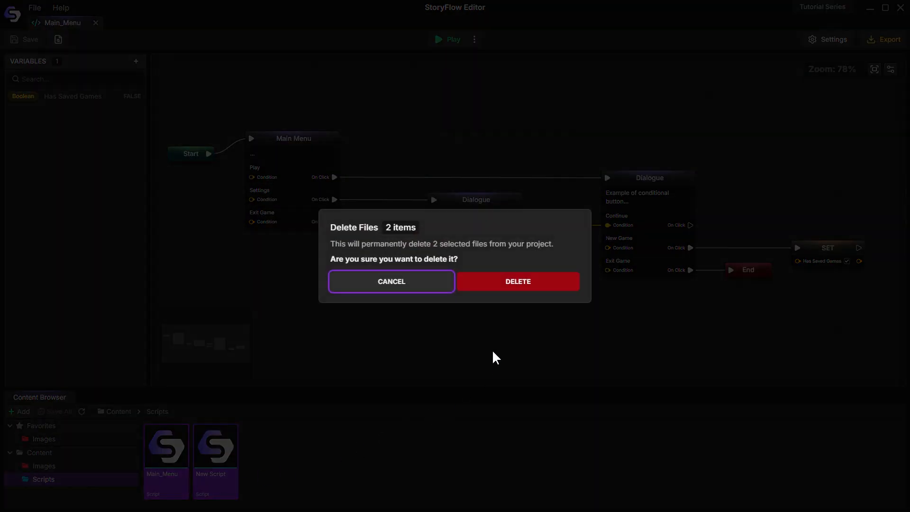
pyautogui.click(507, 281)
# Create a script named Script_01 in the Scripts folder and open it for editing
pyautogui.rightClick(233, 448)
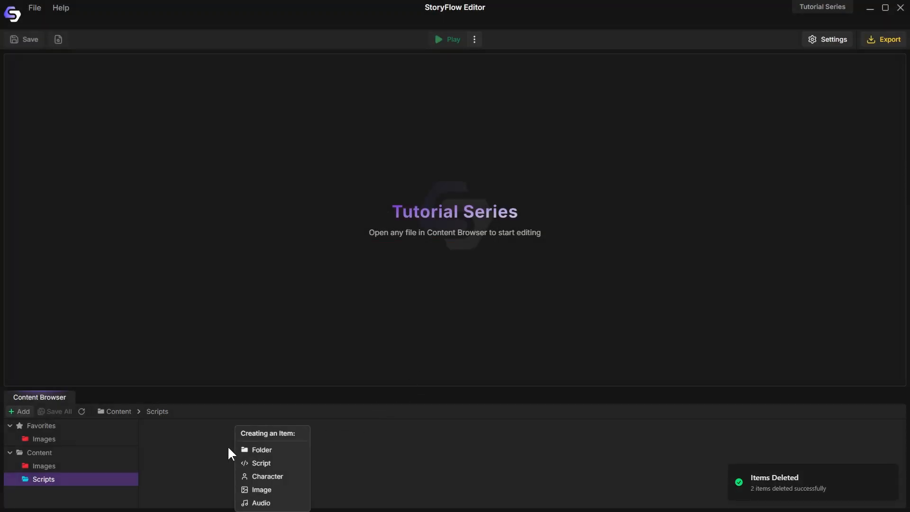
pyautogui.click(375, 483)
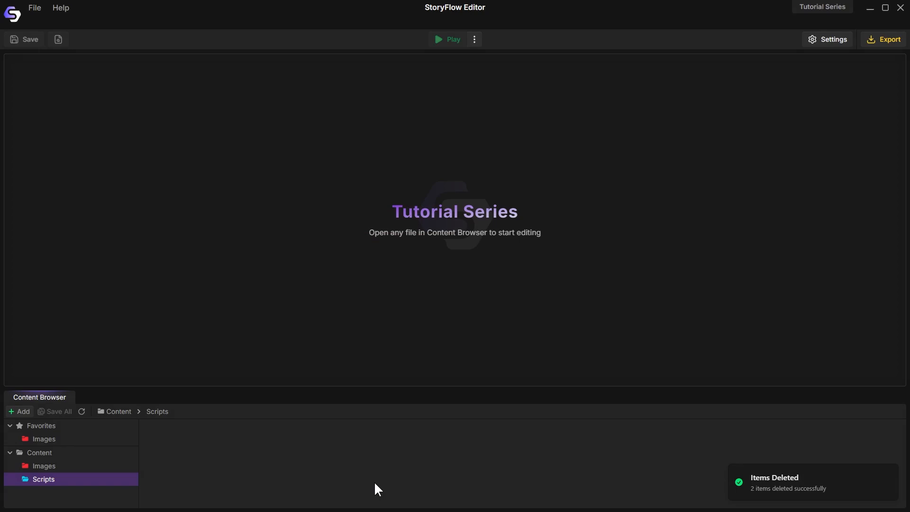
pyautogui.rightClick(187, 445)
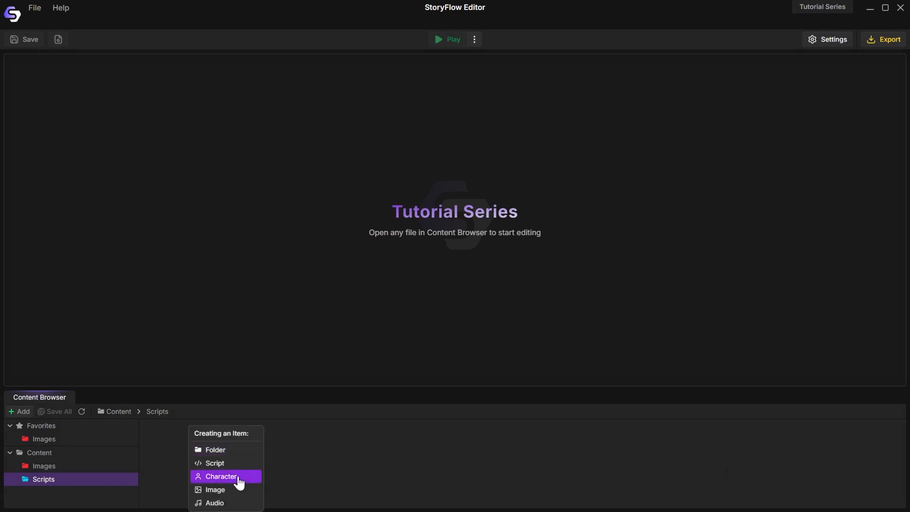
pyautogui.click(227, 464)
pyautogui.write('S')
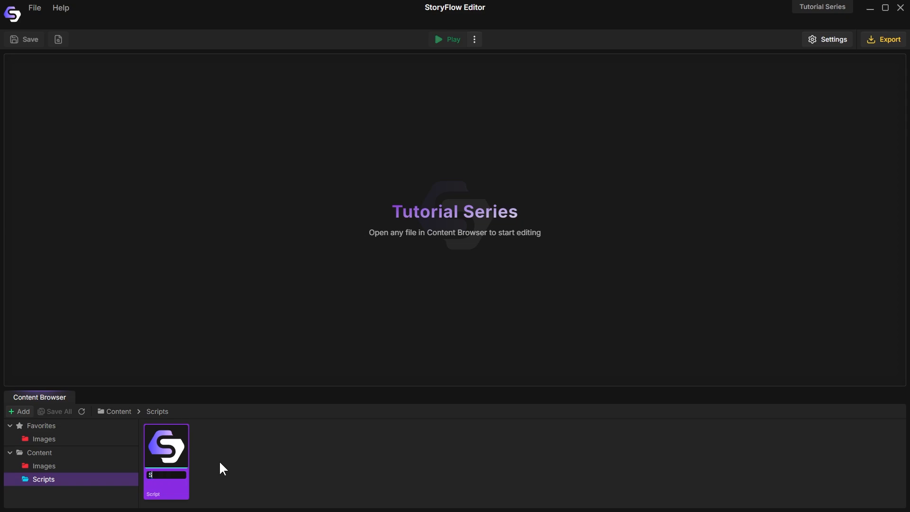
pyautogui.write('cript_01')
pyautogui.press('Return')
pyautogui.doubleClick(181, 453)
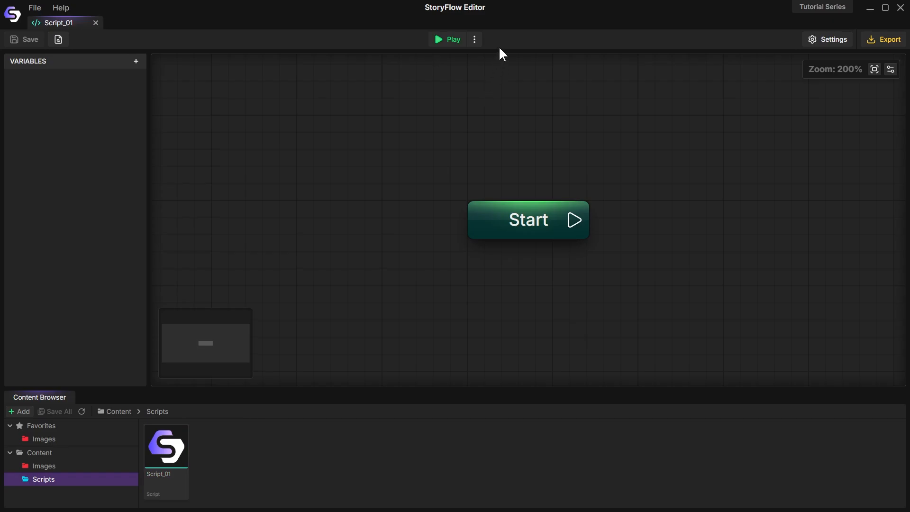
# Set Script_01 as the project's startup script and read the help on the Startup Script setting
pyautogui.click(474, 40)
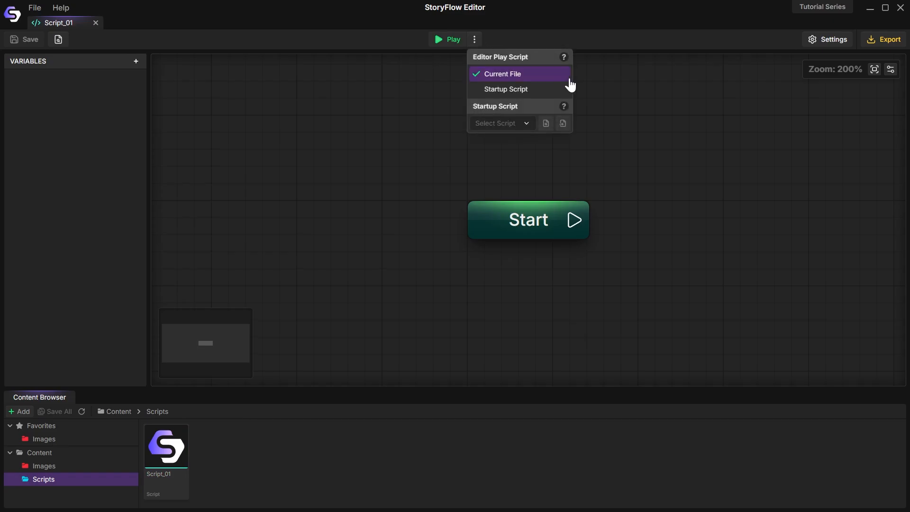
pyautogui.click(520, 124)
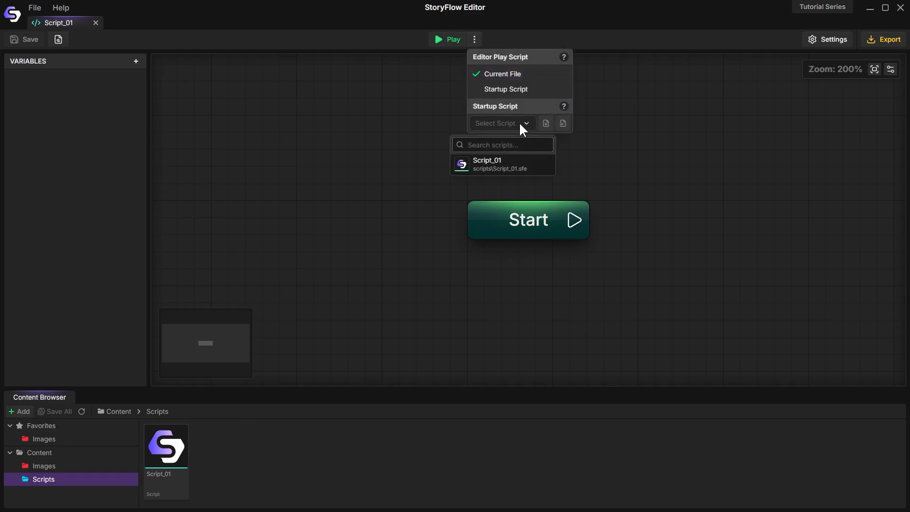
pyautogui.click(505, 165)
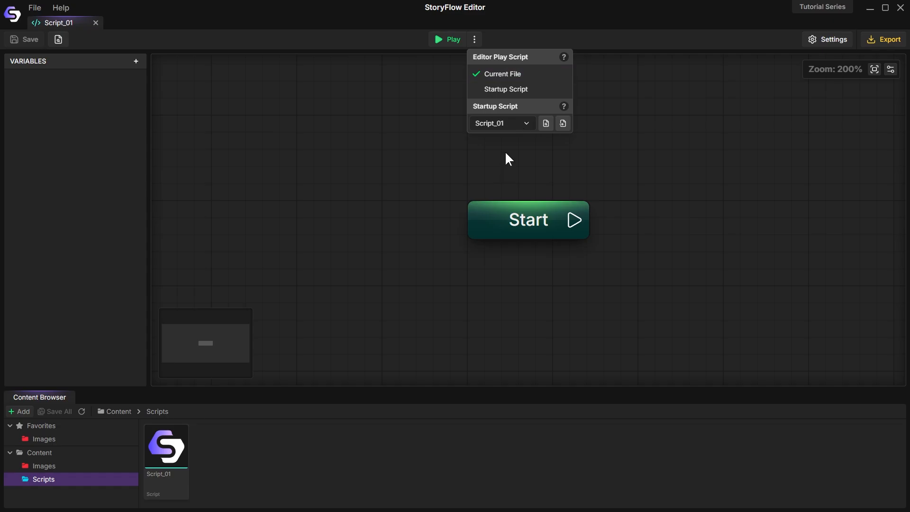
pyautogui.click(506, 150)
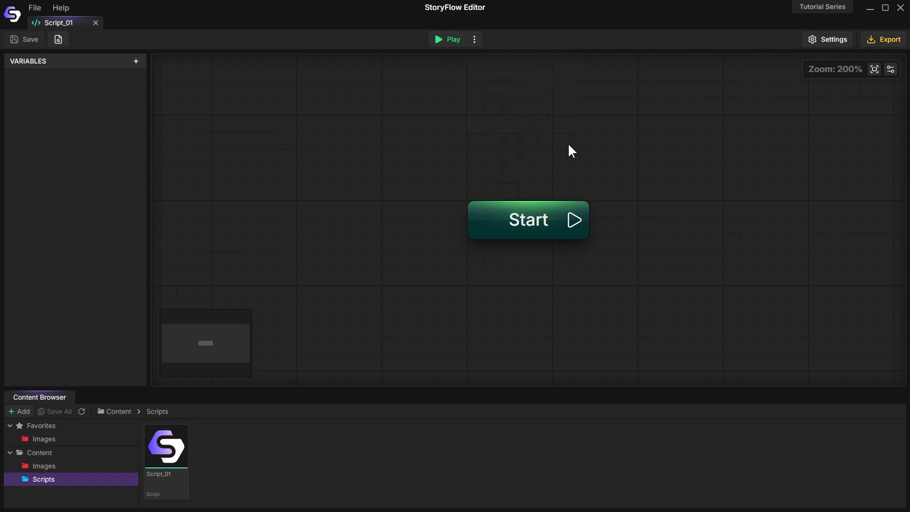
pyautogui.moveTo(625, 149); pyautogui.dragTo(585, 139)
pyautogui.click(474, 39)
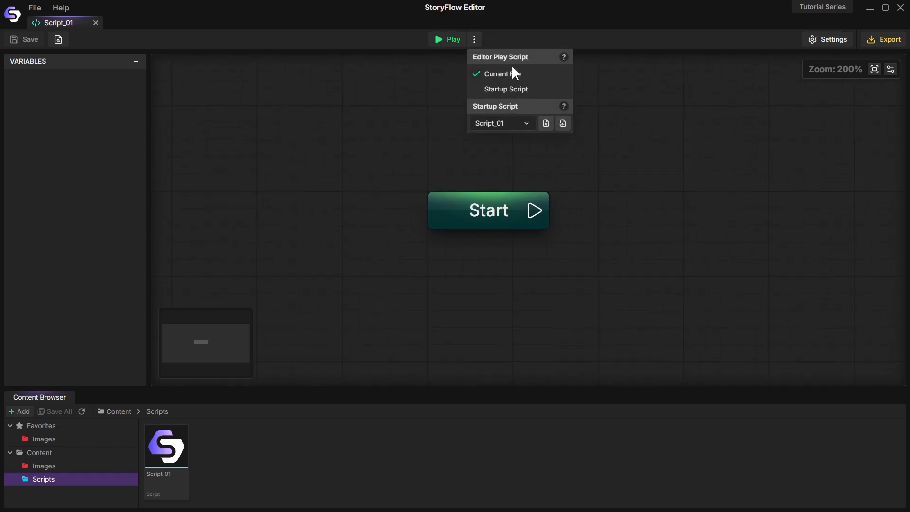
pyautogui.moveTo(567, 111)
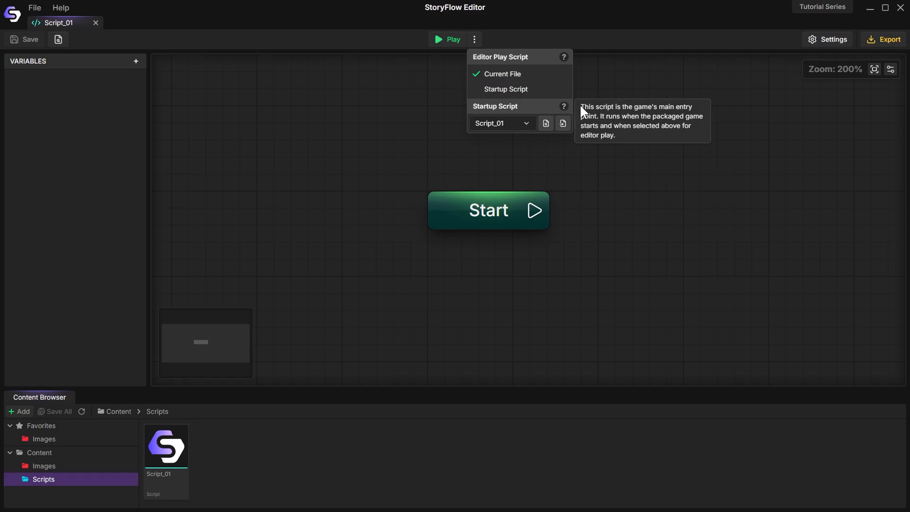
pyautogui.click(598, 87)
# Reposition the Start node in the Script_01 graph
pyautogui.moveTo(313, 154); pyautogui.dragTo(537, 266)
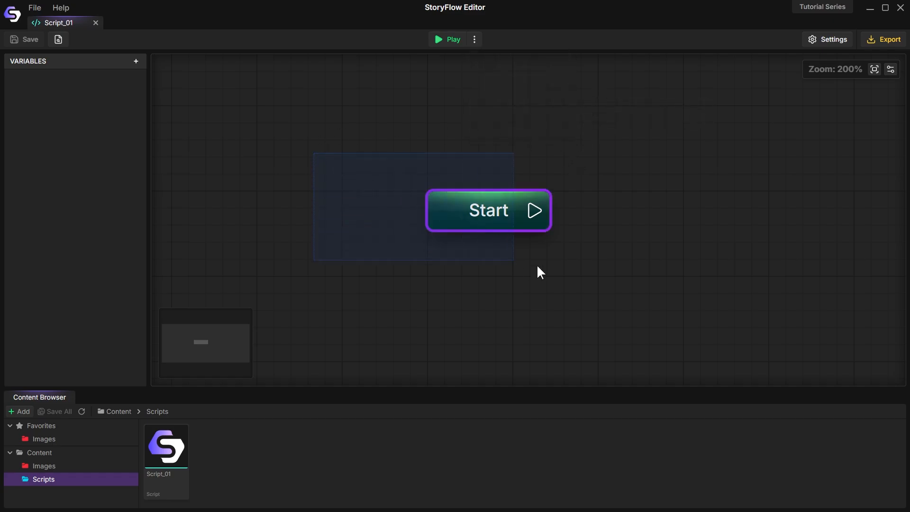
pyautogui.moveTo(626, 283); pyautogui.dragTo(625, 283)
pyautogui.click(625, 284)
pyautogui.scroll(-4, 704, 218)
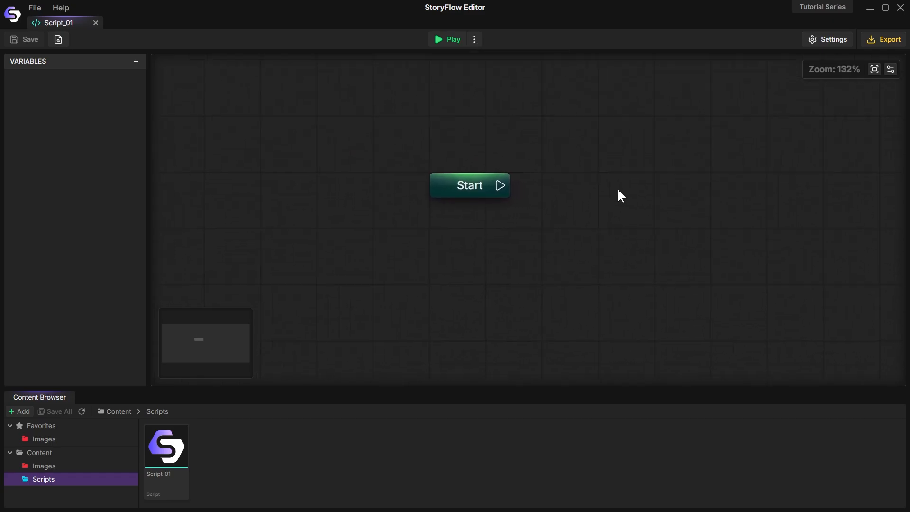
pyautogui.moveTo(618, 191); pyautogui.dragTo(493, 169)
pyautogui.moveTo(376, 171); pyautogui.dragTo(430, 168)
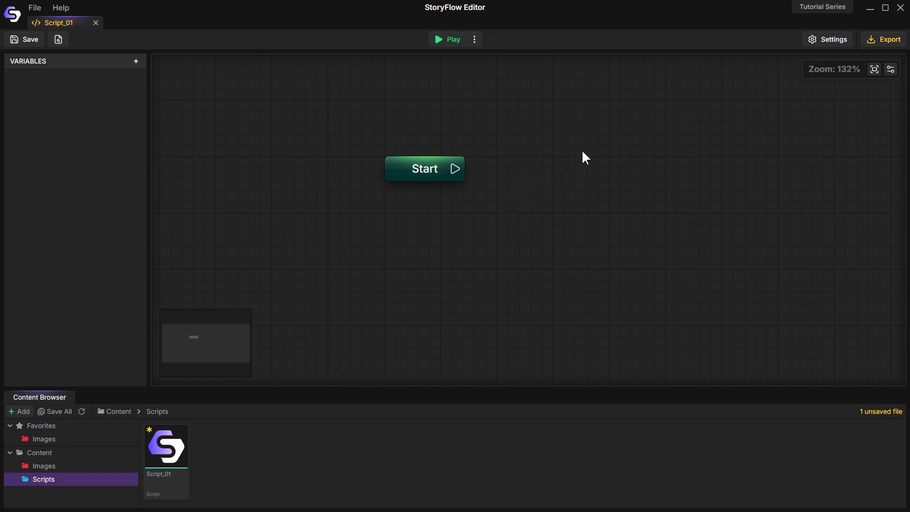
# Examine the available node types by category, from Flow Control through Boolean, Integer, Float, Type Conversion and String Operations
pyautogui.rightClick(556, 172)
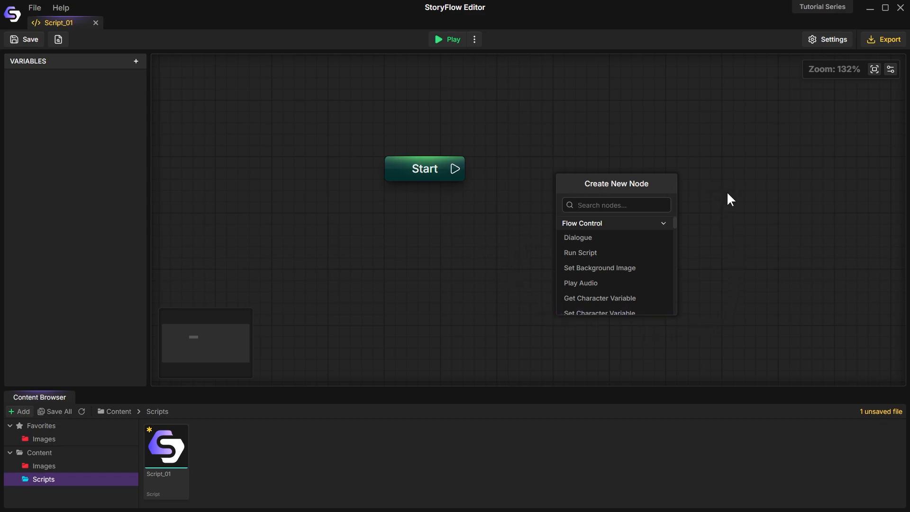
pyautogui.click(660, 224)
pyautogui.click(650, 237)
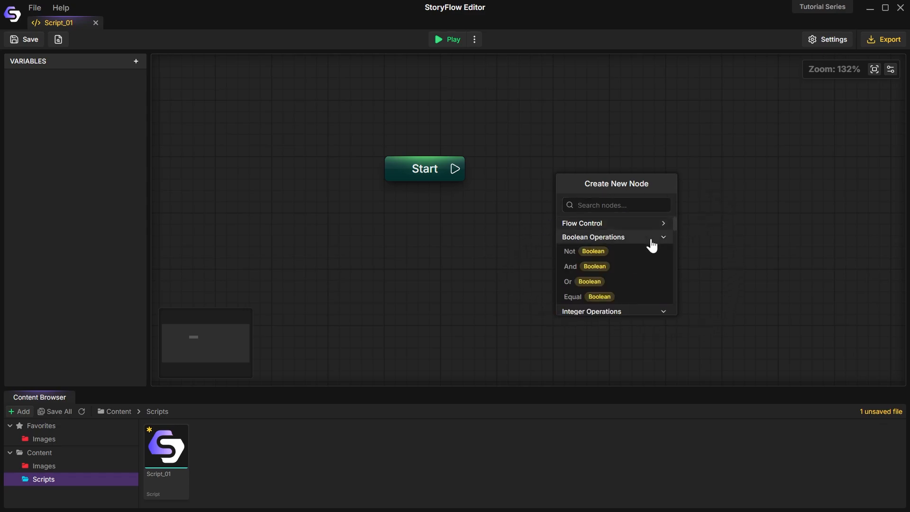
pyautogui.click(647, 251)
pyautogui.click(645, 265)
pyautogui.click(643, 278)
pyautogui.click(641, 292)
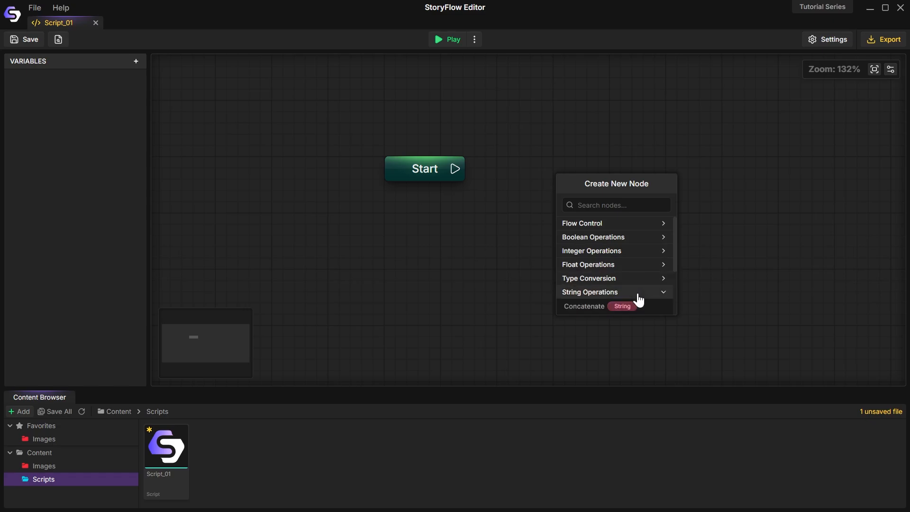
pyautogui.click(641, 292)
pyautogui.click(626, 226)
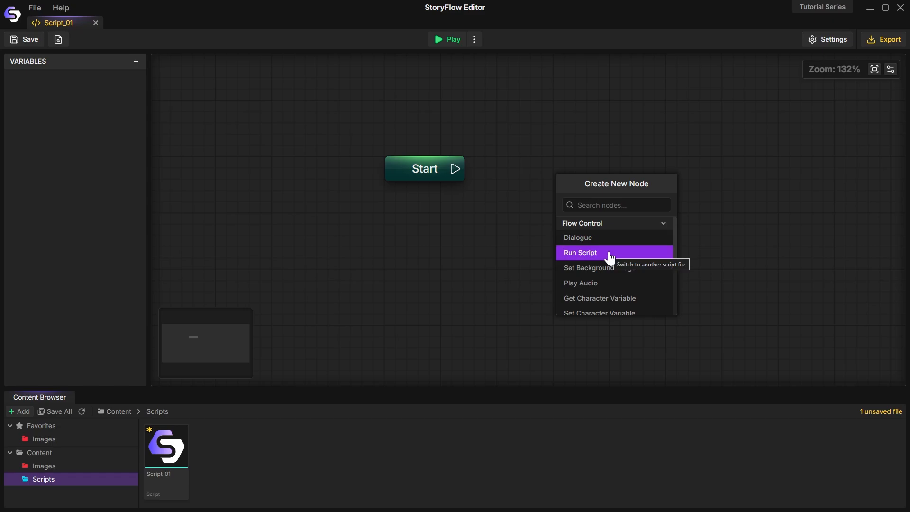
pyautogui.click(537, 232)
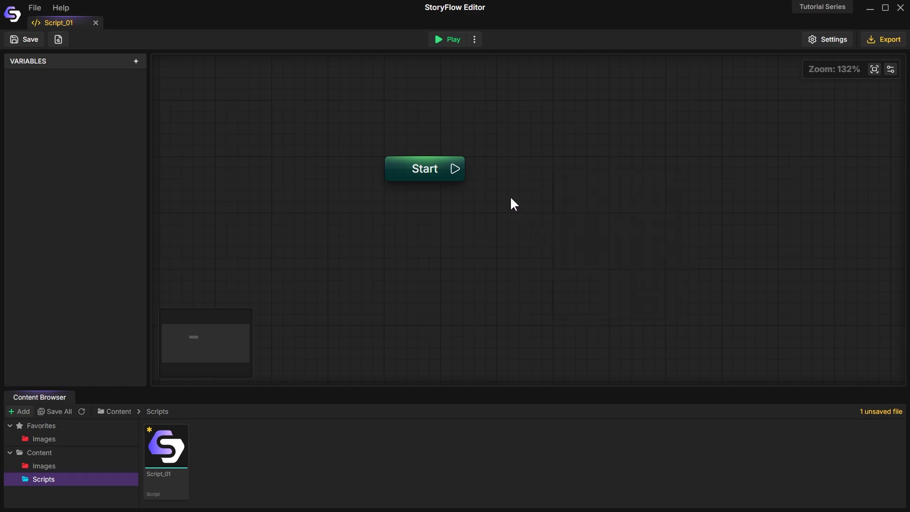
# Add a Dialogue node connected to the Start node's output, and delete that Dialogue node
pyautogui.moveTo(456, 169); pyautogui.dragTo(516, 186)
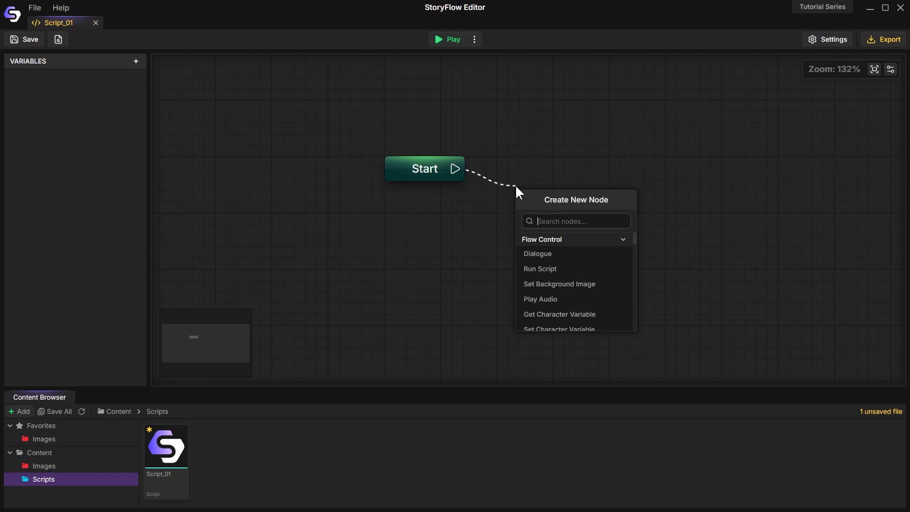
pyautogui.click(488, 205)
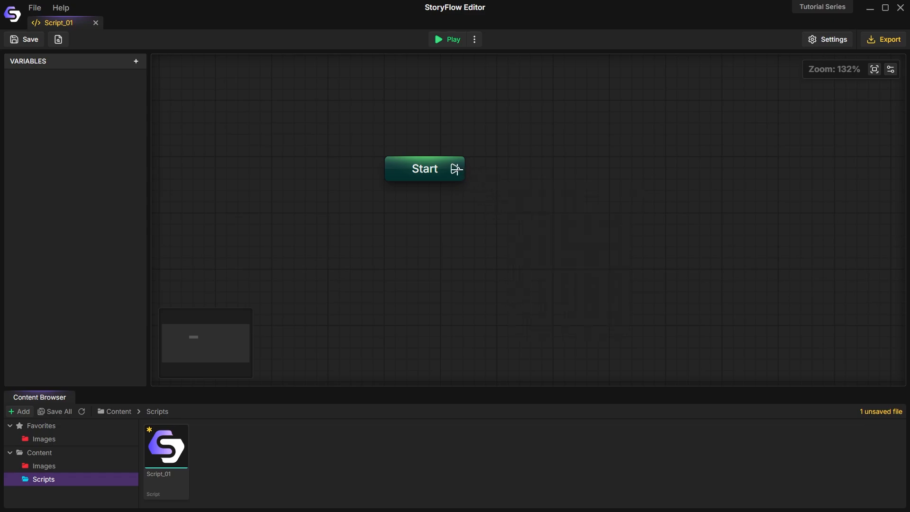
pyautogui.moveTo(456, 169); pyautogui.dragTo(668, 229)
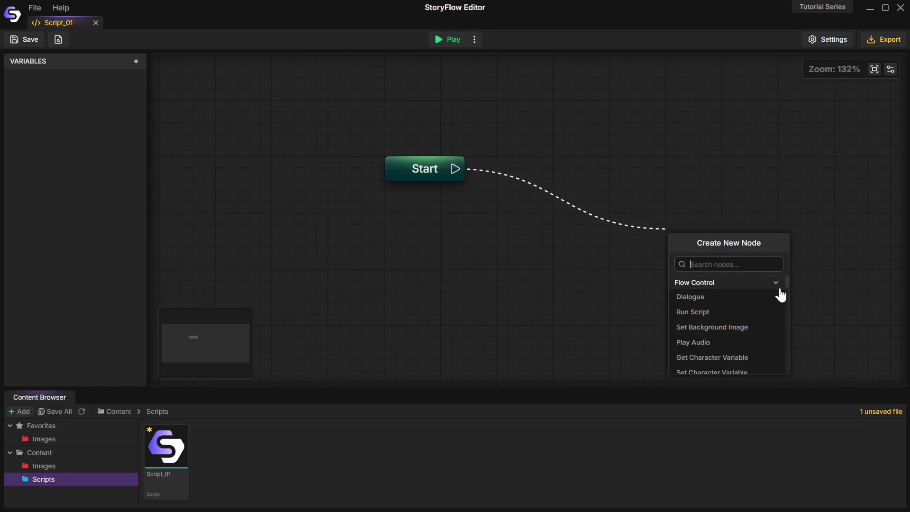
pyautogui.scroll(-15, 781, 295)
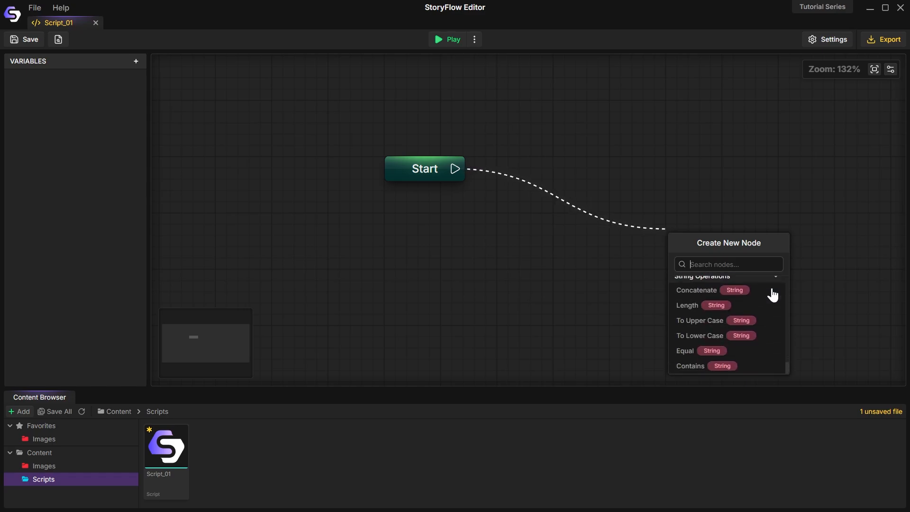
pyautogui.scroll(15, 772, 294)
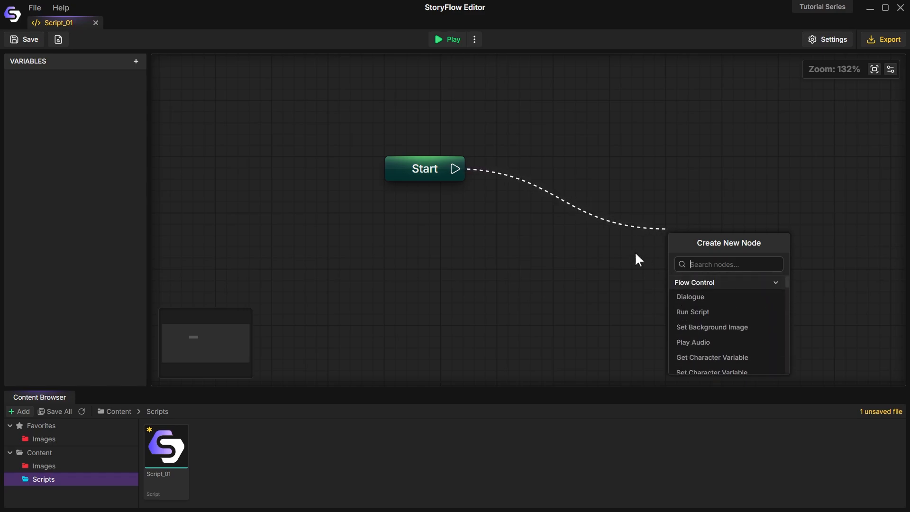
pyautogui.click(687, 298)
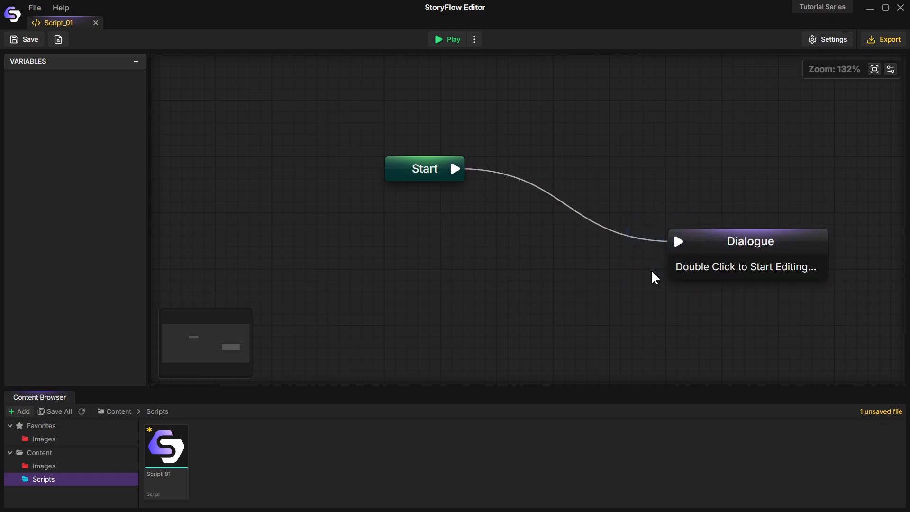
pyautogui.click(707, 254)
pyautogui.press('Delete')
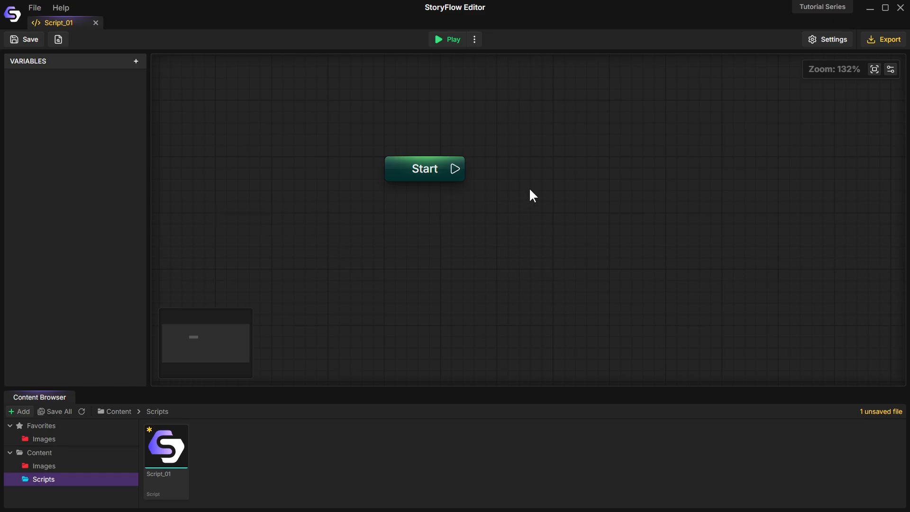
# Add an unconnected Dialogue node to the right of the Start node and a Branch node below Start
pyautogui.press('d')
pyautogui.moveTo(478, 138); pyautogui.dragTo(669, 224)
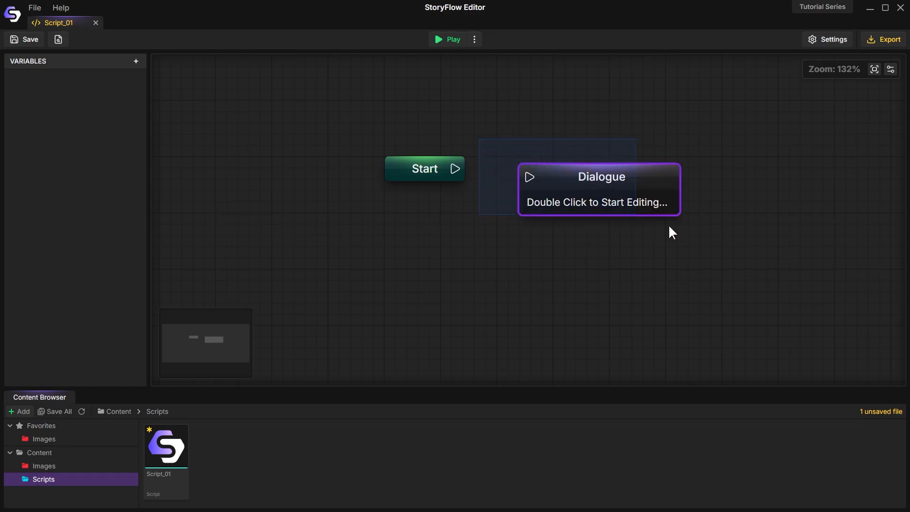
pyautogui.click(550, 243)
pyautogui.press('b')
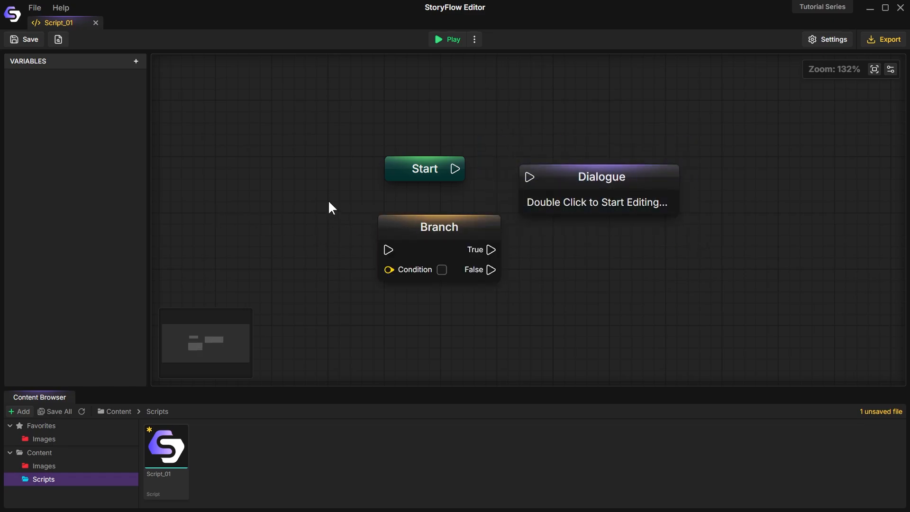
pyautogui.moveTo(330, 203); pyautogui.dragTo(498, 280)
# Add an End node below the Dialogue node and a Run Script node below the Branch node
pyautogui.click(593, 280)
pyautogui.press('e')
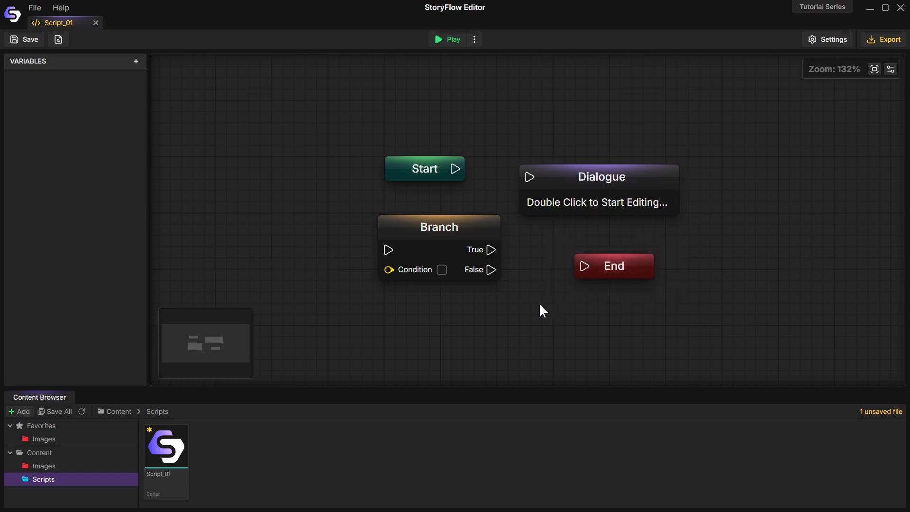
pyautogui.press('r')
pyautogui.moveTo(582, 316); pyautogui.dragTo(377, 355)
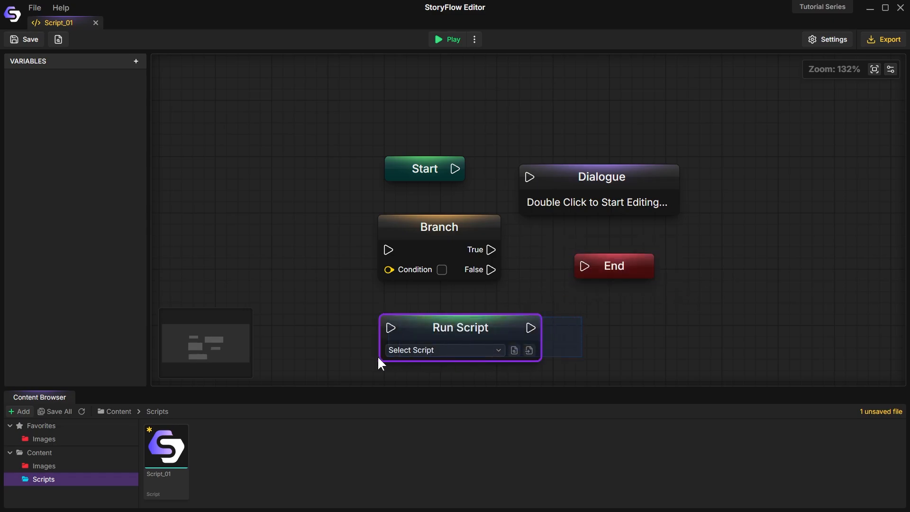
# Add a Comment node below the End node and place it beside the Run Script node
pyautogui.click(632, 323)
pyautogui.press('c')
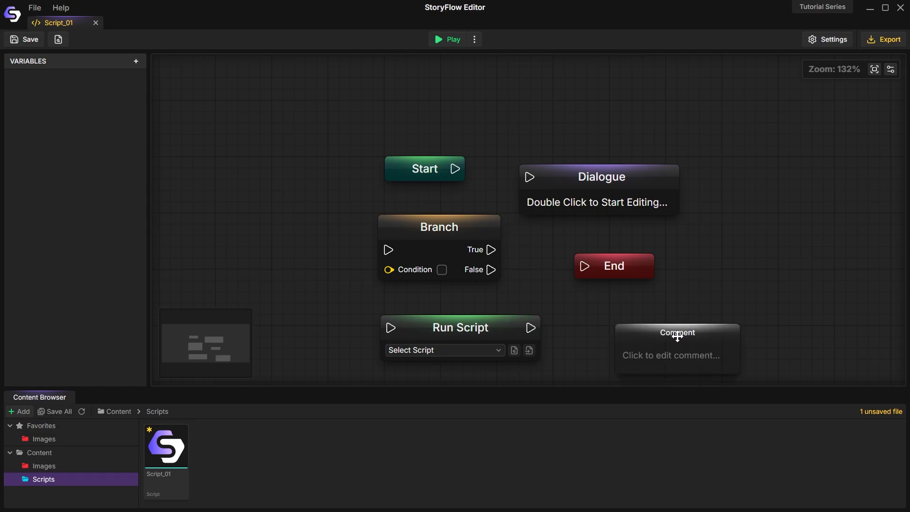
pyautogui.moveTo(678, 336); pyautogui.dragTo(639, 321)
pyautogui.click(739, 322)
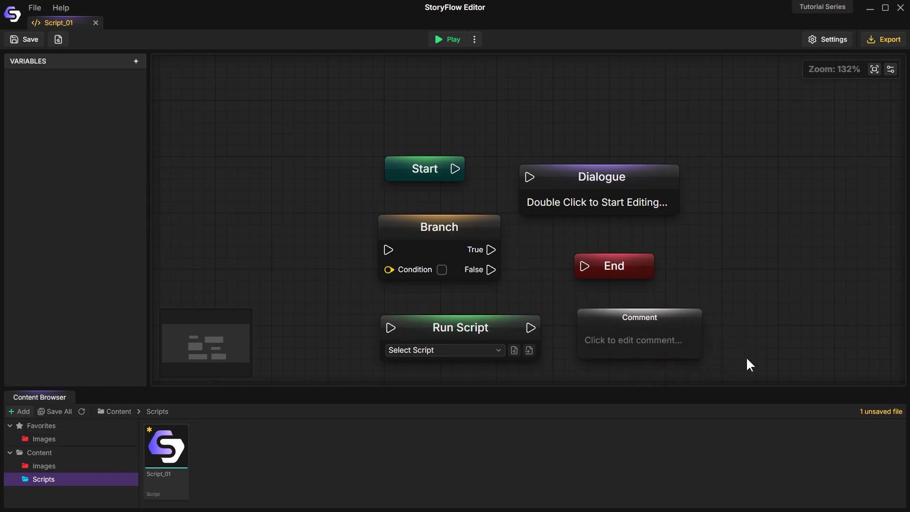
# Delete every node except Start, and add a new Dialogue node connected to Start's output
pyautogui.moveTo(745, 365); pyautogui.dragTo(409, 197)
pyautogui.press('Delete')
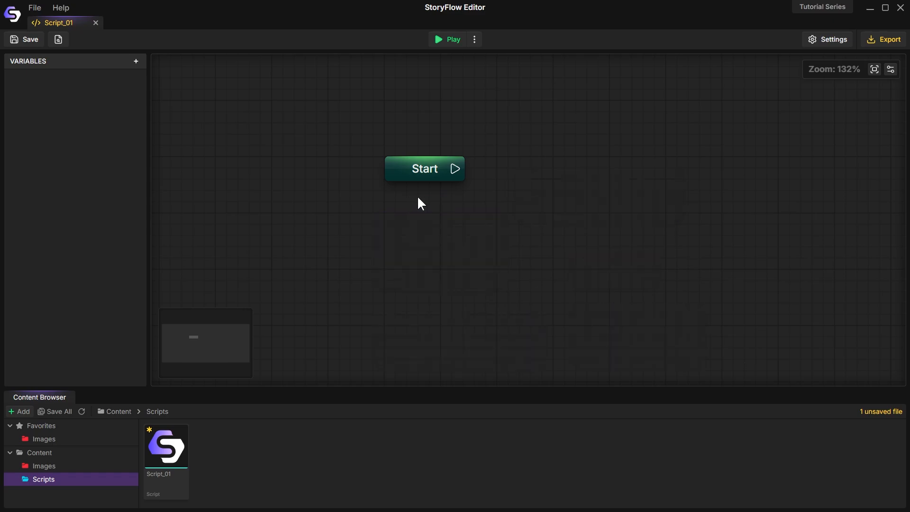
pyautogui.moveTo(455, 169); pyautogui.dragTo(559, 167)
pyautogui.click(601, 240)
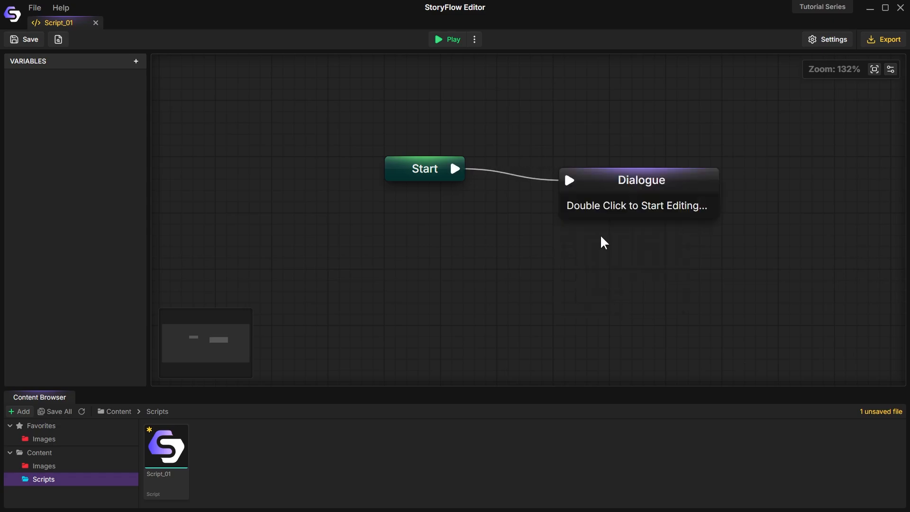
# Move the Dialogue node close beside Start, align it level with that node, and save the script
pyautogui.moveTo(633, 180); pyautogui.dragTo(573, 172)
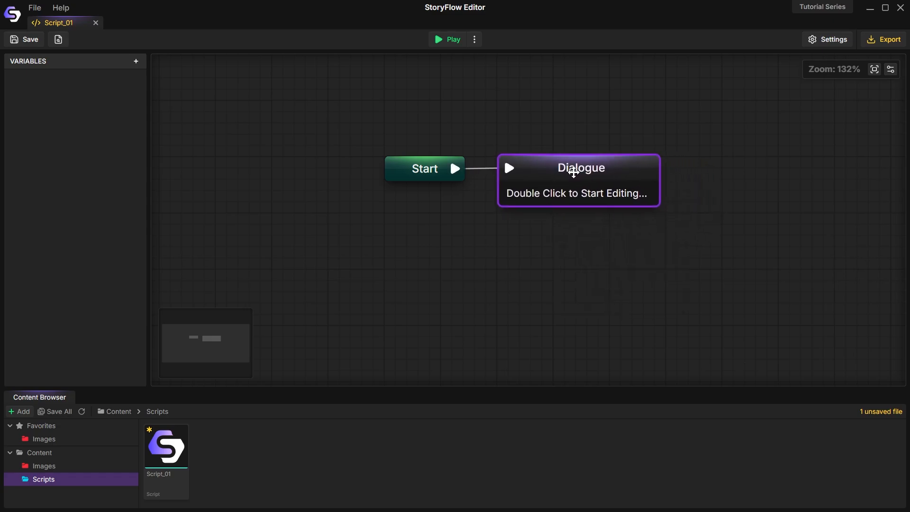
pyautogui.scroll(4, 690, 204)
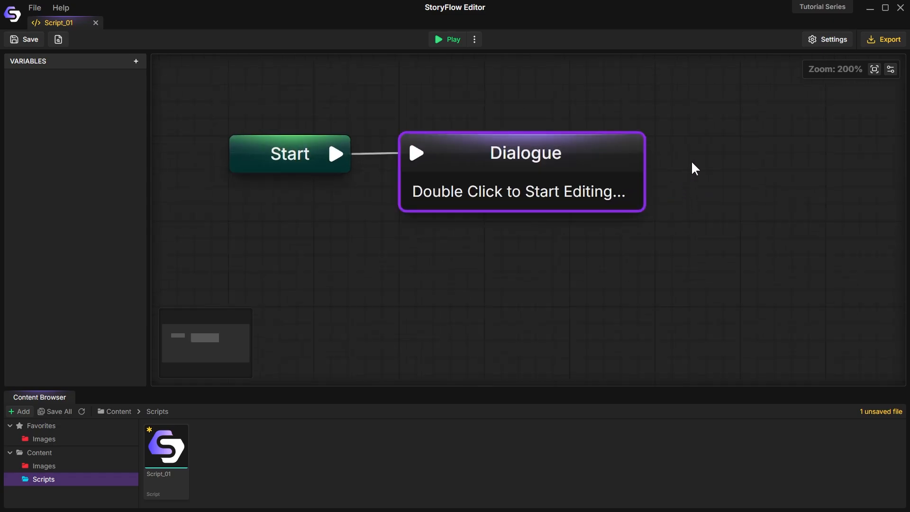
pyautogui.click(705, 163)
pyautogui.moveTo(705, 163); pyautogui.dragTo(739, 216)
pyautogui.click(553, 216)
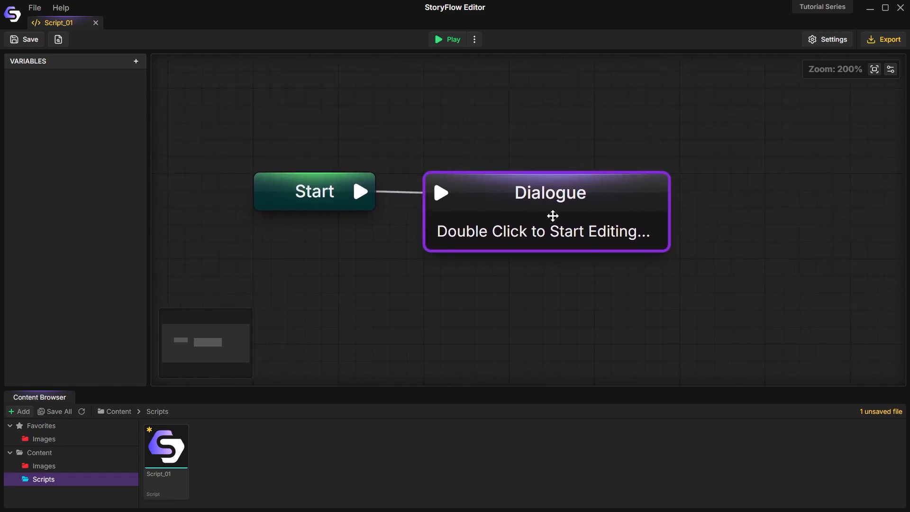
pyautogui.click(710, 221)
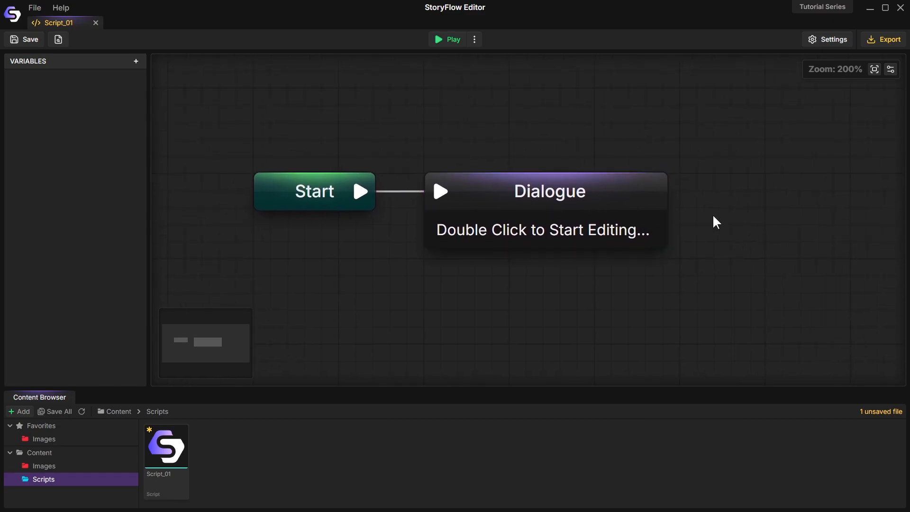
pyautogui.hotkey('ctrl', 's')
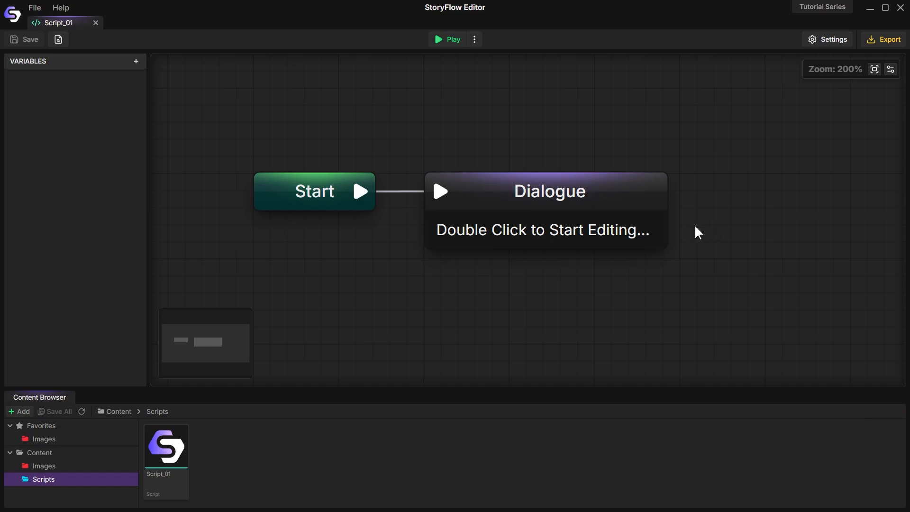
# Open the Dialogue node for editing and look at its title
pyautogui.moveTo(410, 145); pyautogui.dragTo(679, 282)
pyautogui.doubleClick(563, 210)
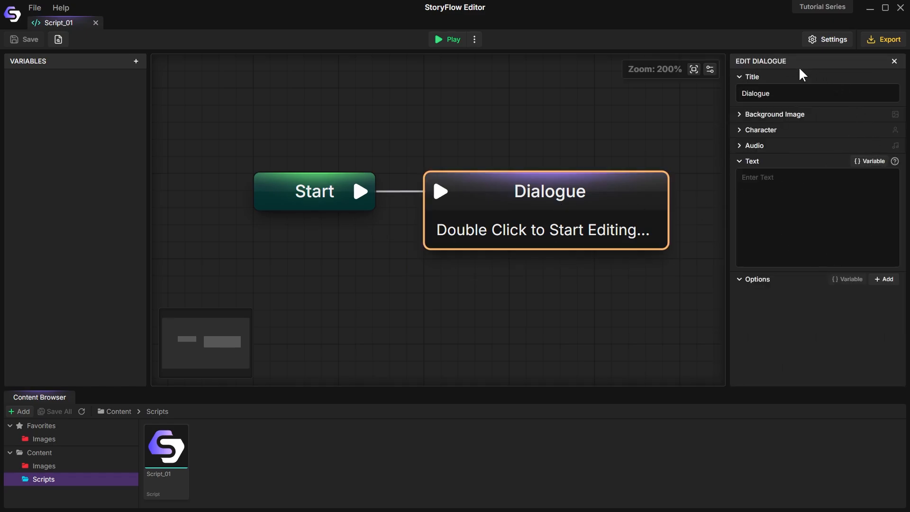
pyautogui.moveTo(699, 145); pyautogui.dragTo(595, 146)
pyautogui.scroll(-1, 594, 146)
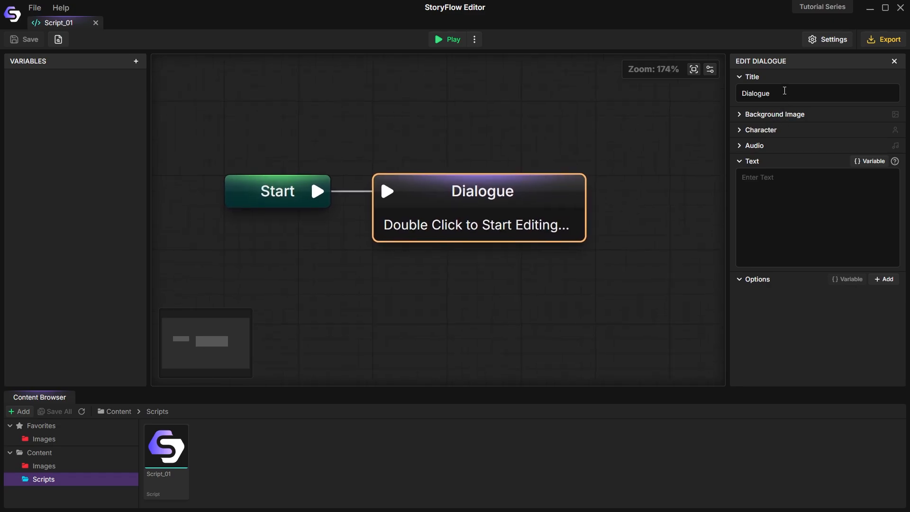
pyautogui.moveTo(782, 93); pyautogui.dragTo(747, 93)
pyautogui.click(810, 100)
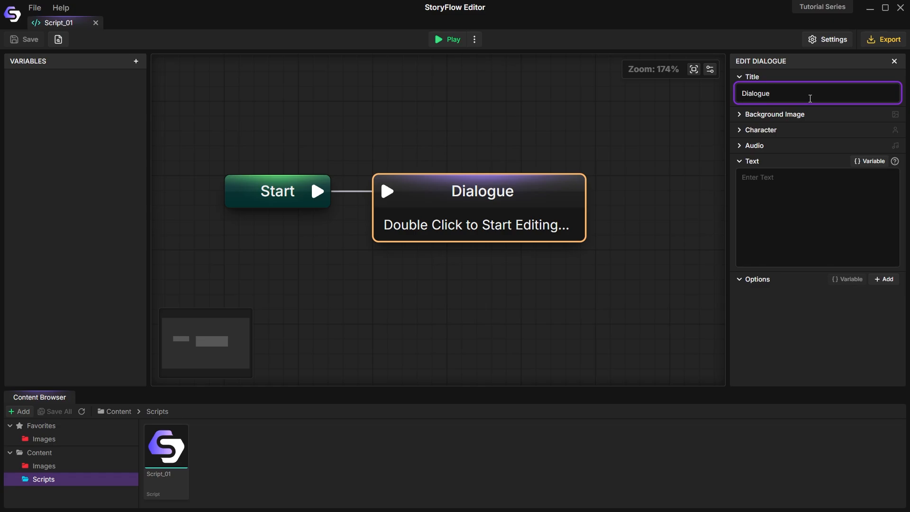
pyautogui.doubleClick(809, 98)
pyautogui.click(815, 97)
# Set the dialogue text to "You wake up in a mysterious forest. The morning mist swirls around ancient trees. Two paths stretch before you."
pyautogui.click(800, 181)
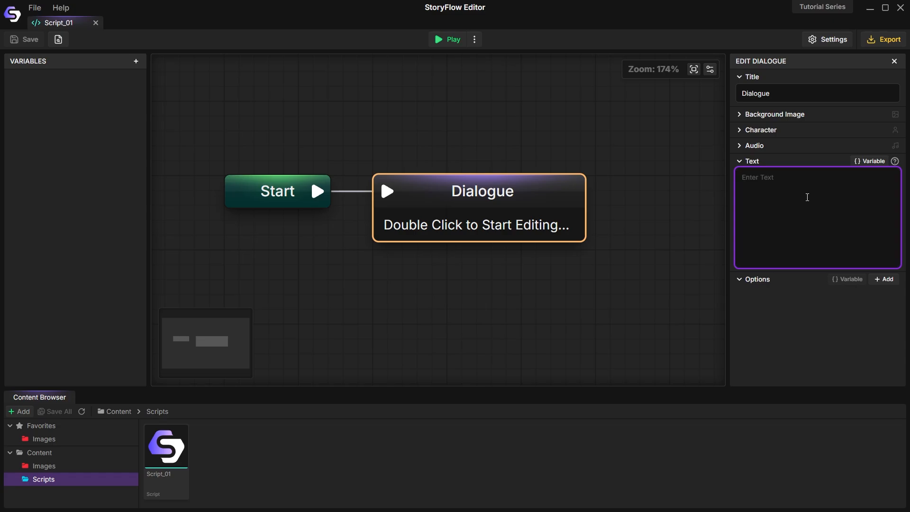
pyautogui.write('Yo')
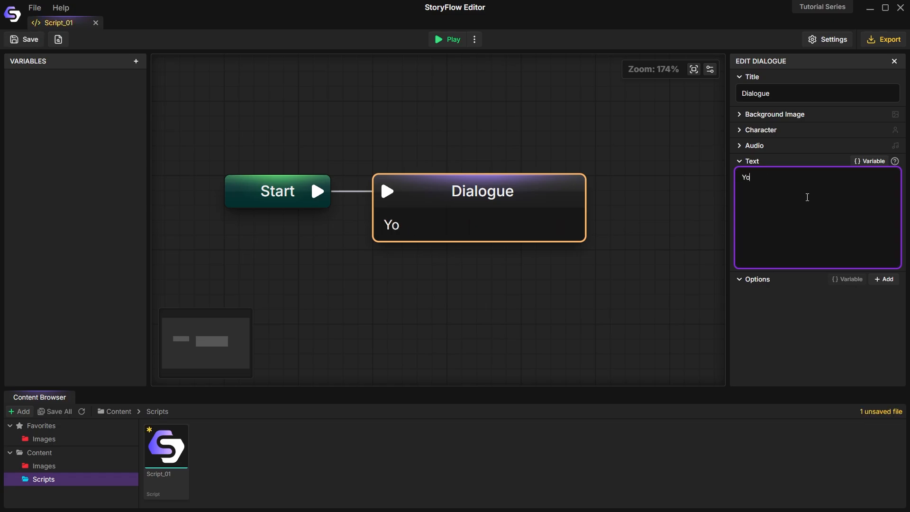
pyautogui.write('u wake up in a')
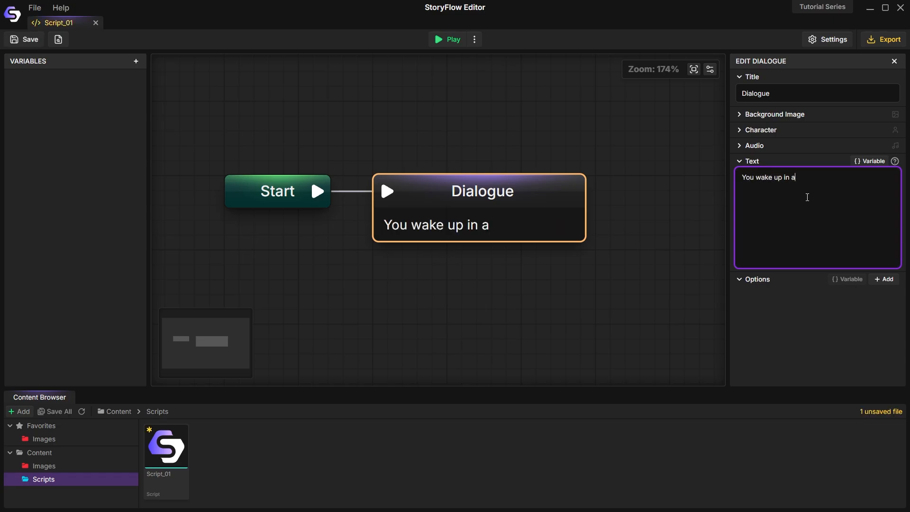
pyautogui.write(' mysterious forest.')
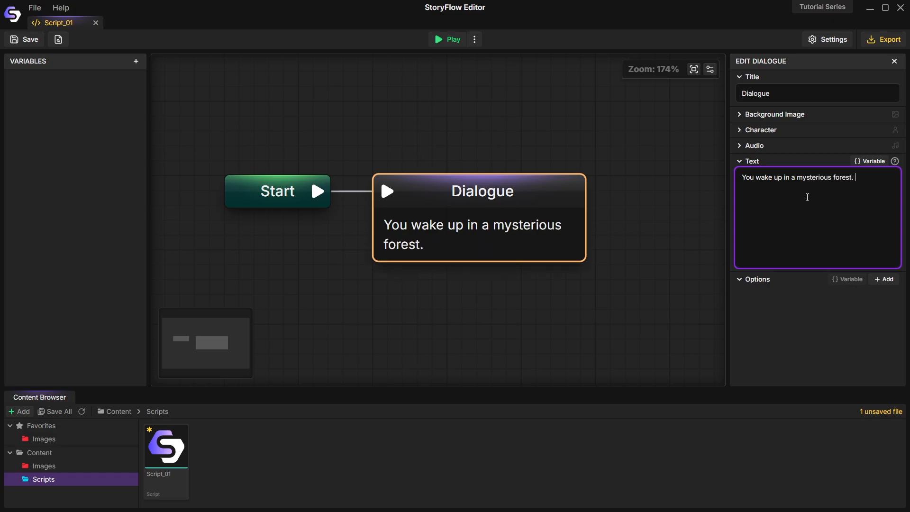
pyautogui.write(' The morning')
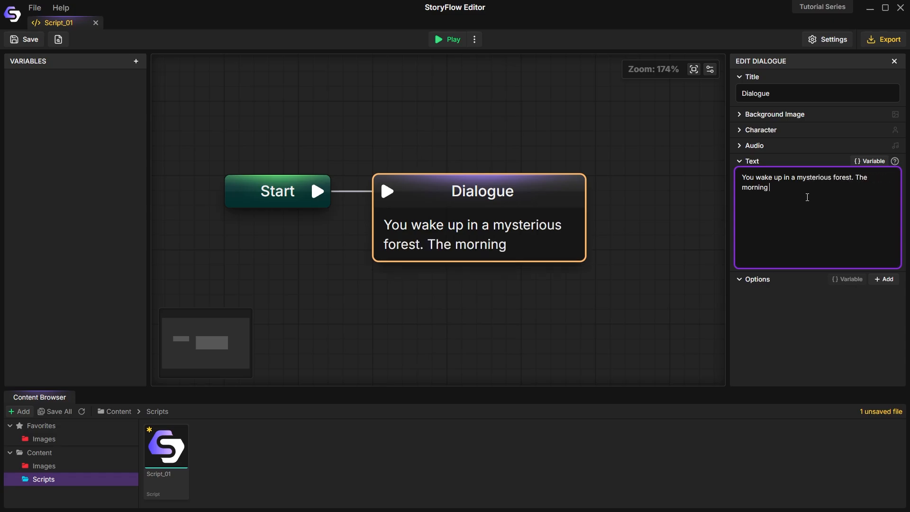
pyautogui.write(' mist swirls aroun')
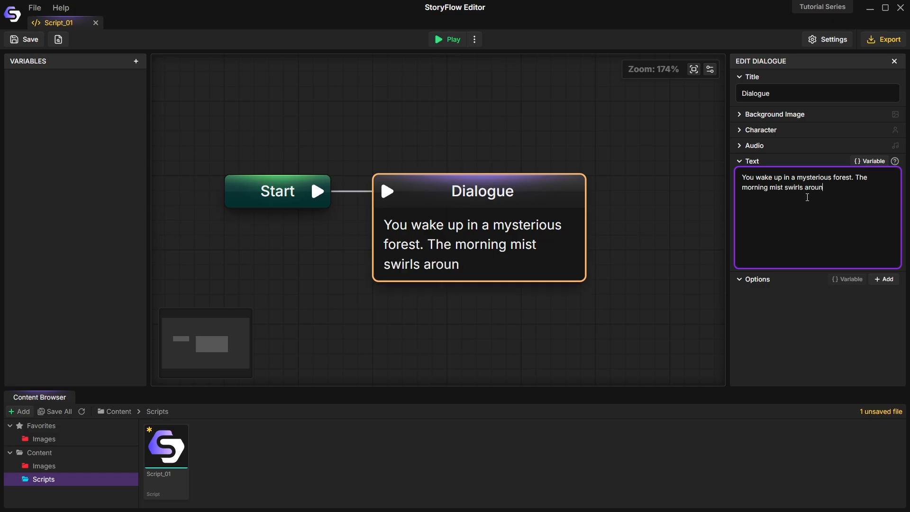
pyautogui.write('d ancient tre')
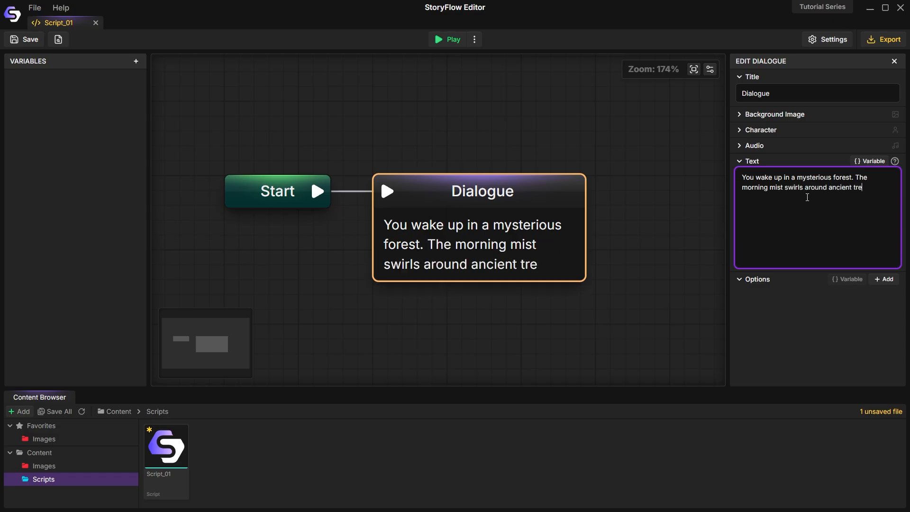
pyautogui.write('es. Two paths')
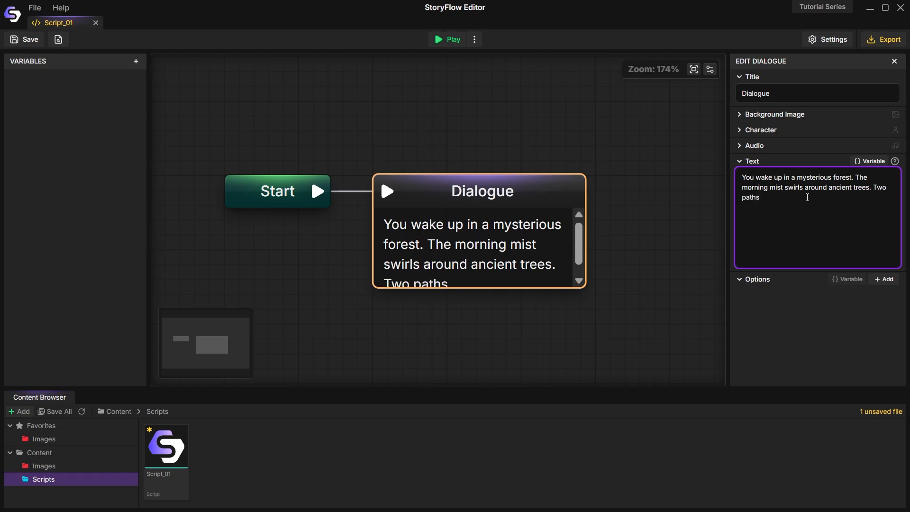
pyautogui.write(' stretch before you.')
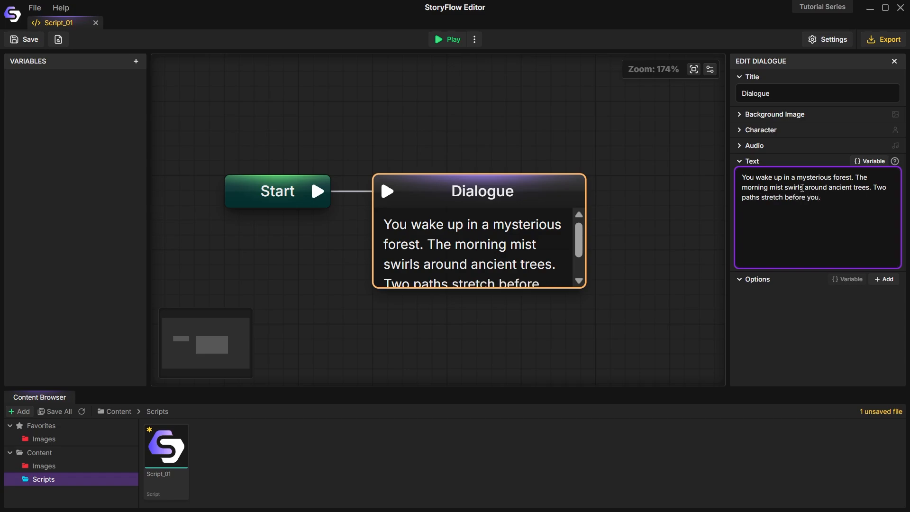
# Add an option to the Dialogue node with the text "Take the left path."
pyautogui.click(884, 278)
pyautogui.click(822, 297)
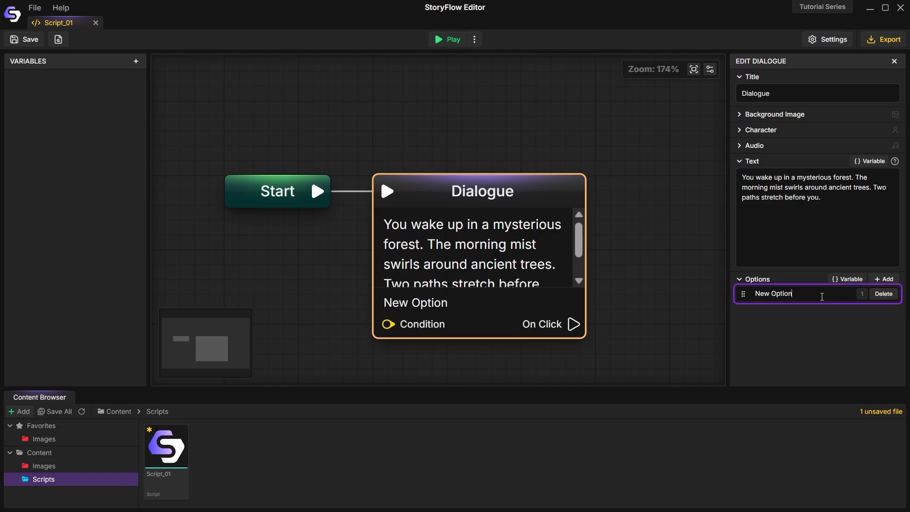
pyautogui.hotkey('ctrl', 'a')
pyautogui.write('Take')
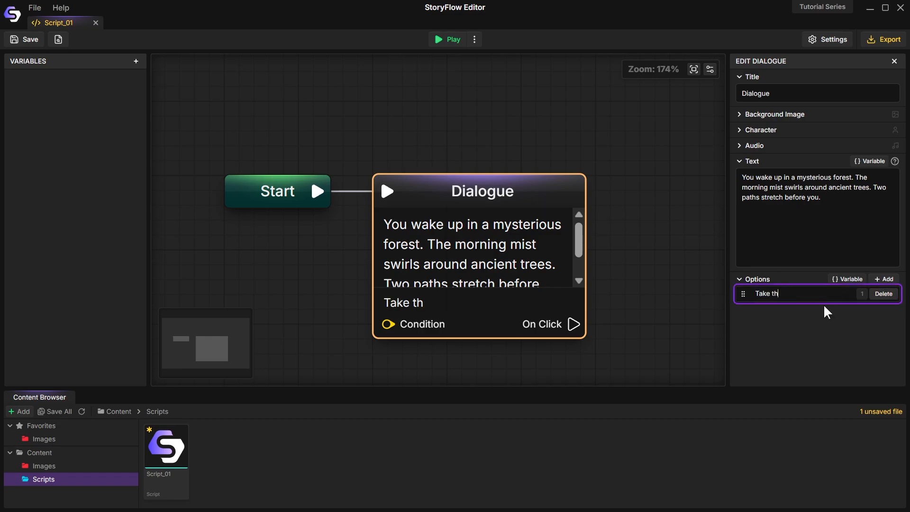
pyautogui.write(' the left path.')
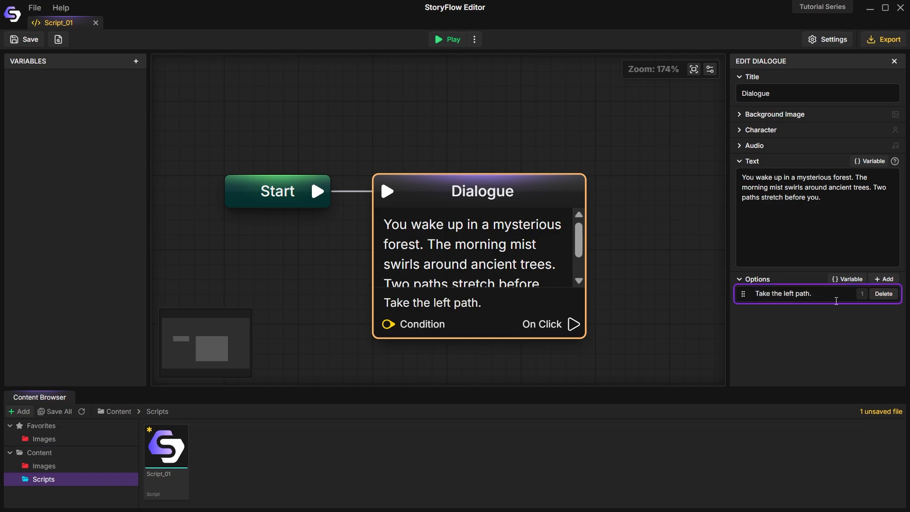
pyautogui.click(820, 351)
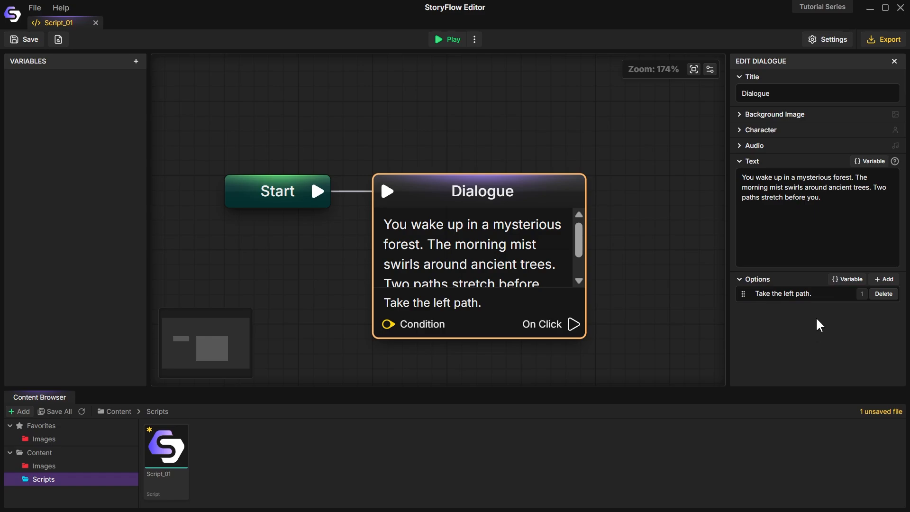
# Add a second option to the Dialogue node reading "Take the right path"
pyautogui.click(885, 281)
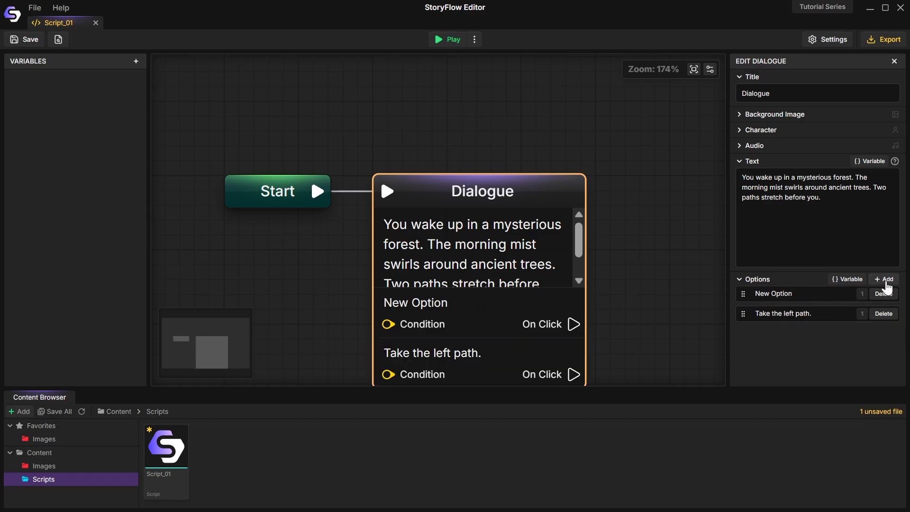
pyautogui.tripleClick(797, 295)
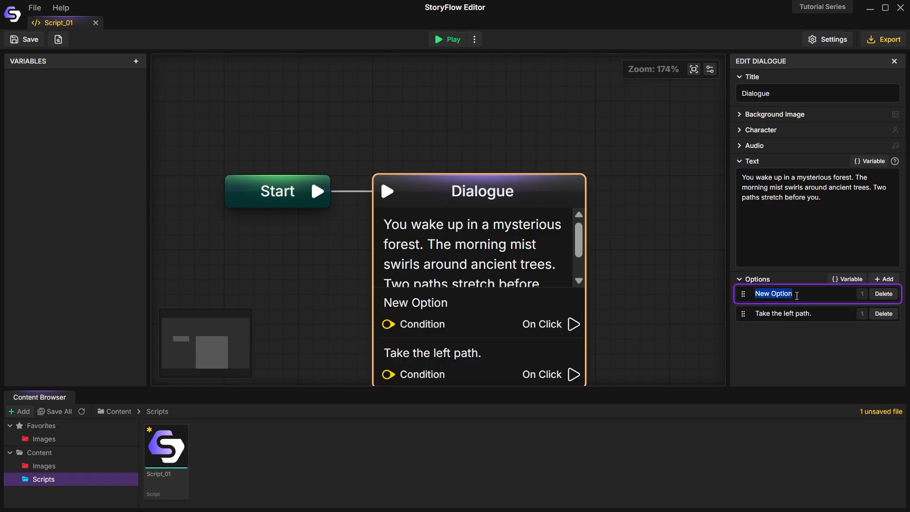
pyautogui.write('Take the')
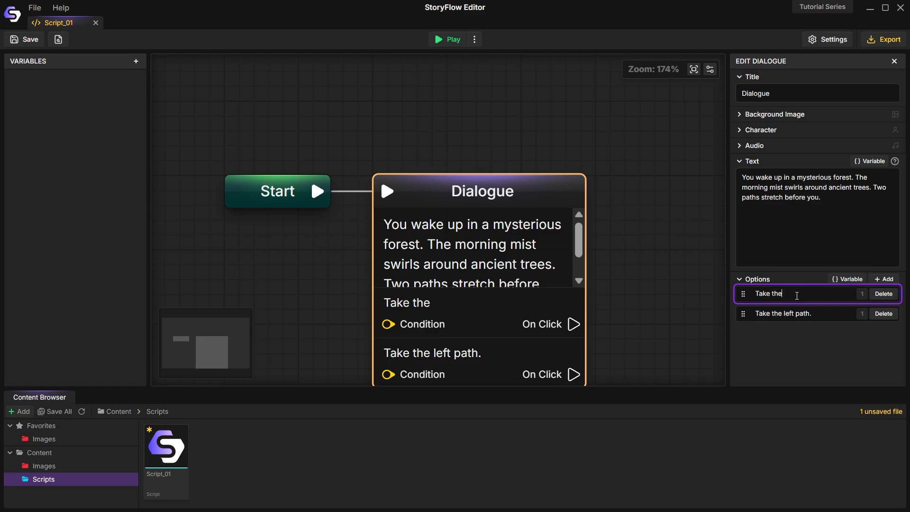
pyautogui.write(' right path')
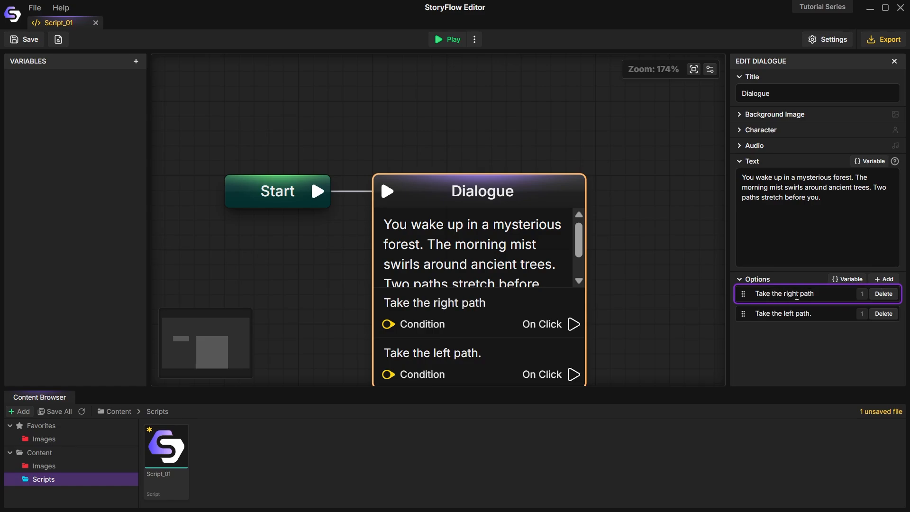
# Remove the trailing period from the left-path option so it reads "Take the left path"
pyautogui.click(830, 313)
pyautogui.press('BackSpace')
pyautogui.click(830, 344)
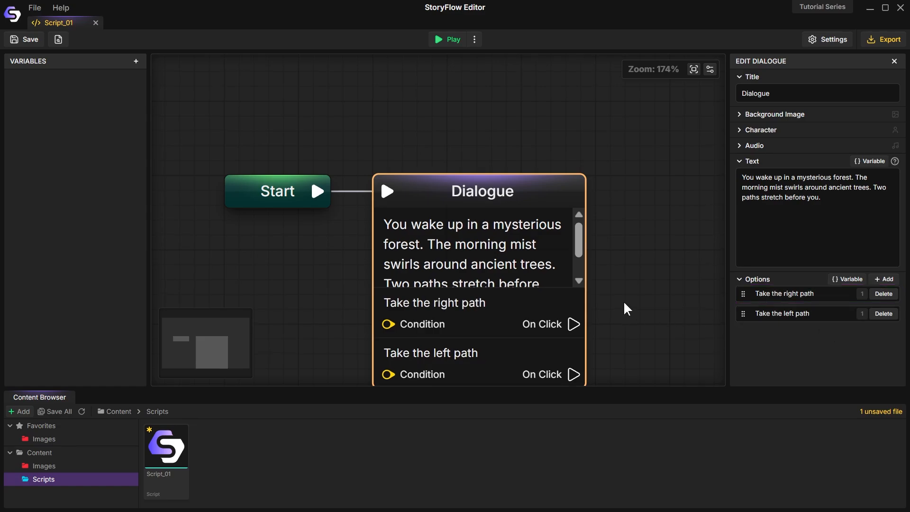
# Reorder the dialogue options so "Take the left path" comes before "Take the right path"
pyautogui.moveTo(622, 309); pyautogui.dragTo(632, 224)
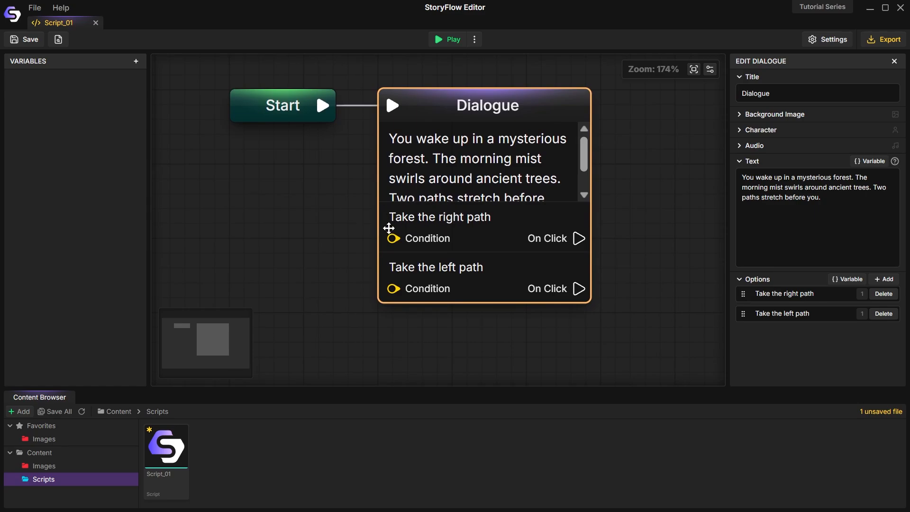
pyautogui.moveTo(744, 297); pyautogui.dragTo(743, 318)
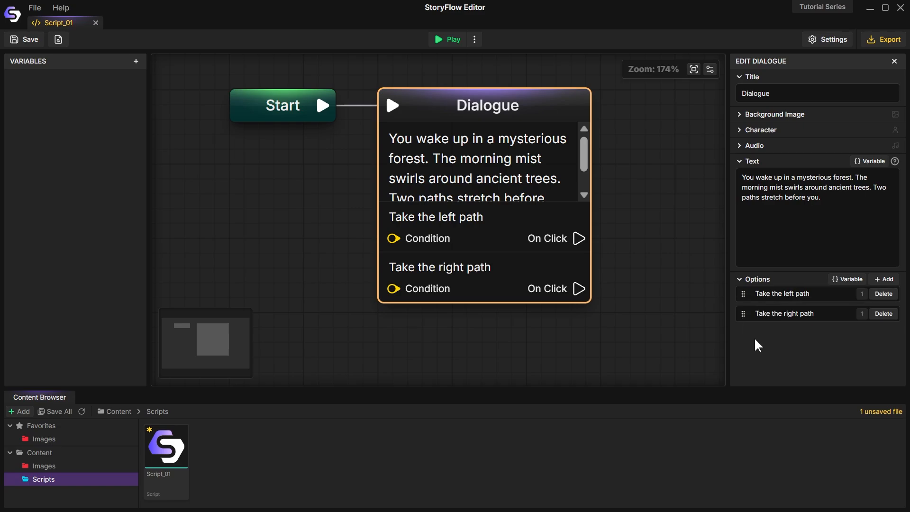
pyautogui.moveTo(664, 232); pyautogui.dragTo(653, 234)
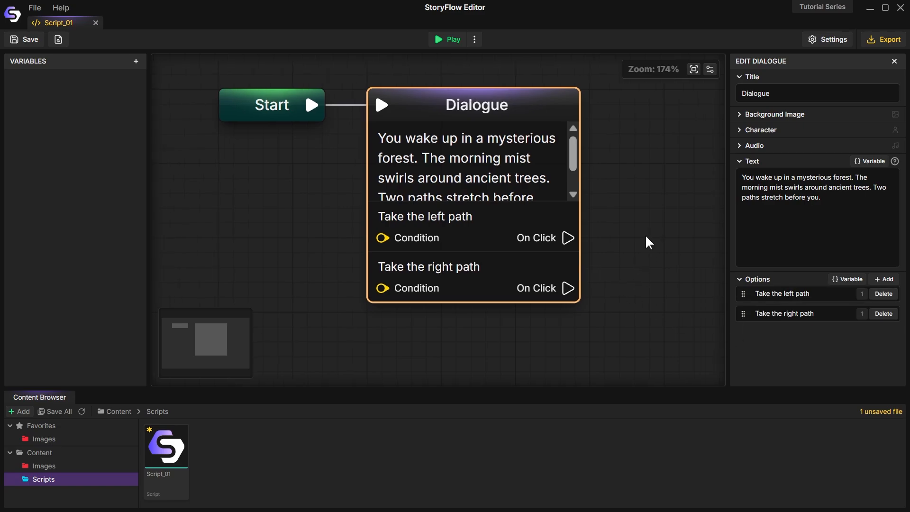
pyautogui.moveTo(568, 238); pyautogui.dragTo(597, 217)
pyautogui.click(625, 227)
pyautogui.scroll(-3, 616, 221)
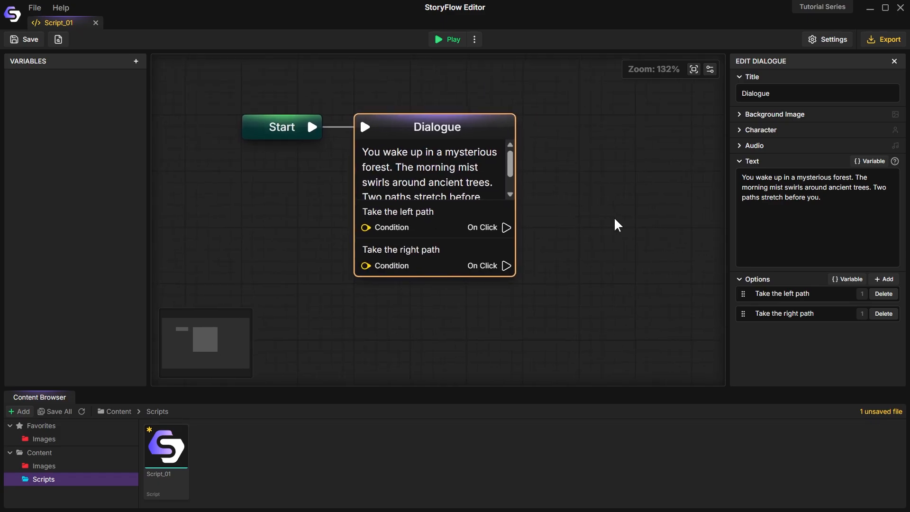
pyautogui.moveTo(743, 293)
pyautogui.mouseDown()
pyautogui.moveTo(745, 314)
pyautogui.moveTo(743, 294)
pyautogui.mouseUp()
pyautogui.moveTo(512, 172)
pyautogui.mouseDown()
pyautogui.moveTo(514, 184)
pyautogui.moveTo(514, 164)
pyautogui.mouseUp()
pyautogui.scroll(2, 590, 234)
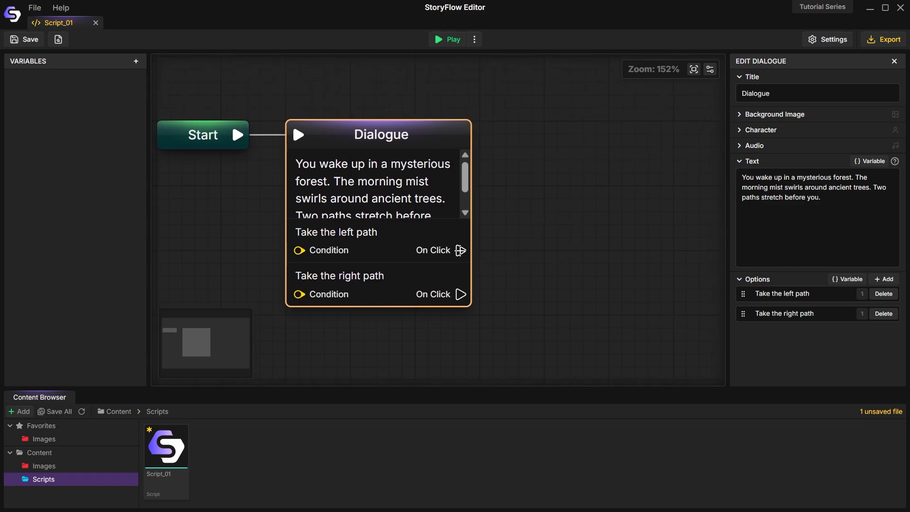
# Create a new Dialogue node connected to the "Take the left path" option's On Click output
pyautogui.moveTo(460, 250); pyautogui.dragTo(558, 169)
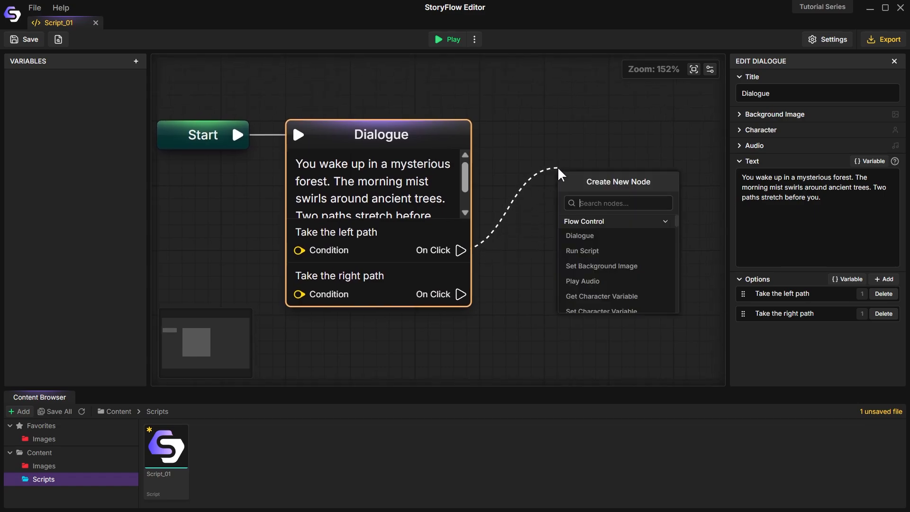
pyautogui.click(601, 237)
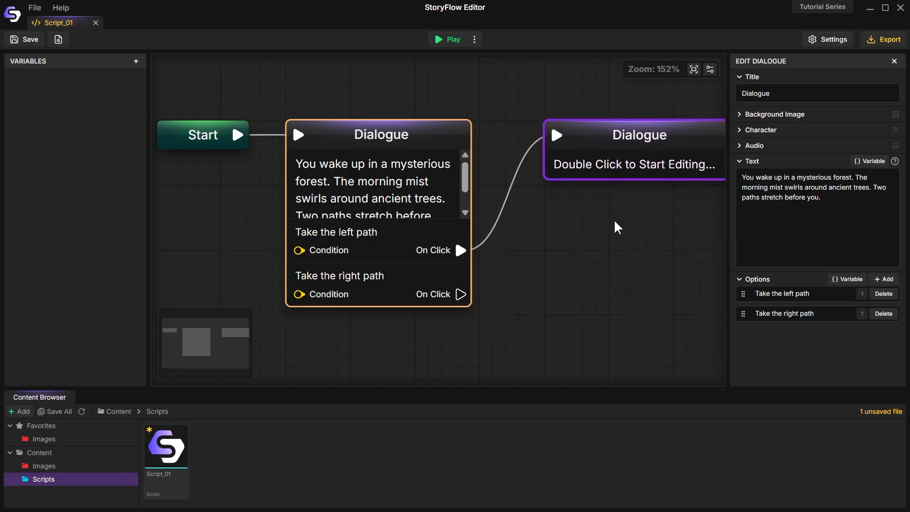
pyautogui.scroll(-2, 601, 233)
pyautogui.moveTo(602, 228); pyautogui.dragTo(613, 228)
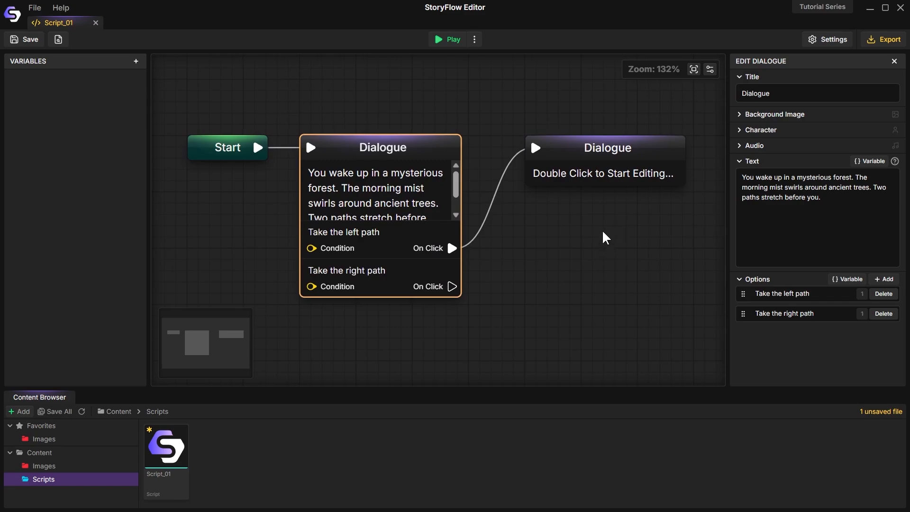
# Title the new Dialogue node "Left Path"
pyautogui.click(618, 173)
pyautogui.moveTo(634, 242); pyautogui.dragTo(617, 239)
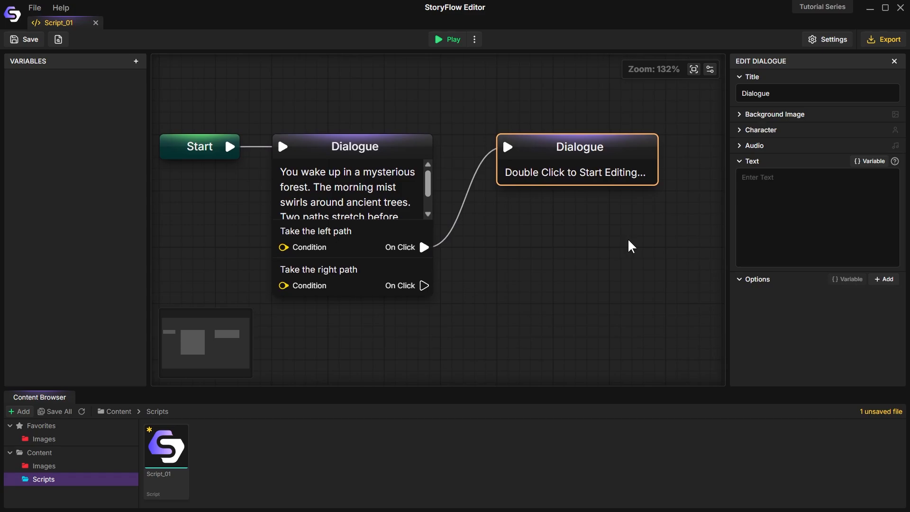
pyautogui.doubleClick(790, 92)
pyautogui.write('Left Path')
# Set the Left Path text to "You follow the winding left path. The trees grow denser, and you hear the sound of running water ahead."
pyautogui.click(782, 199)
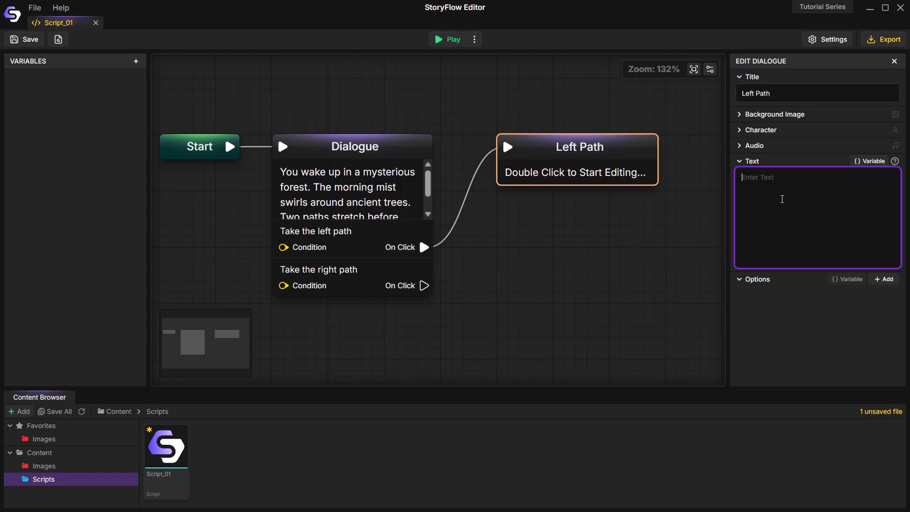
pyautogui.write('You')
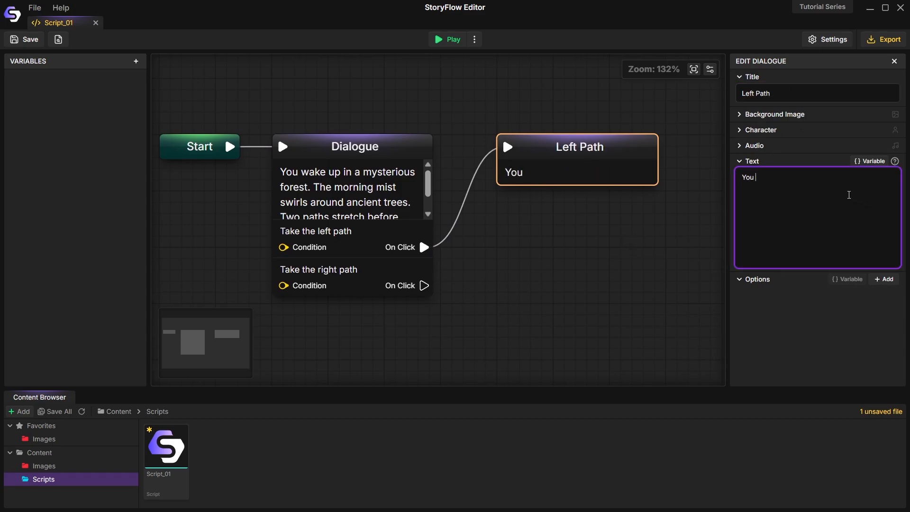
pyautogui.write(' follow the winding left path.')
pyautogui.press('Escape')
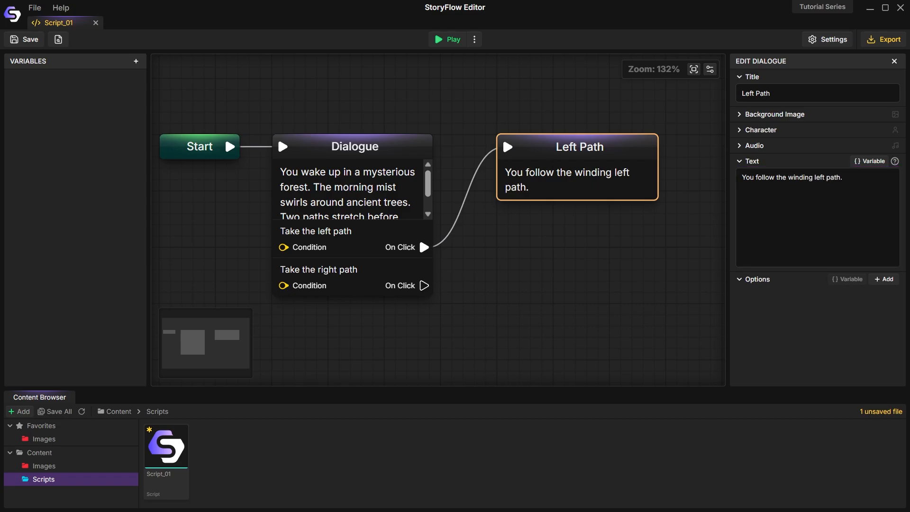
pyautogui.click(870, 183)
pyautogui.write('The tree')
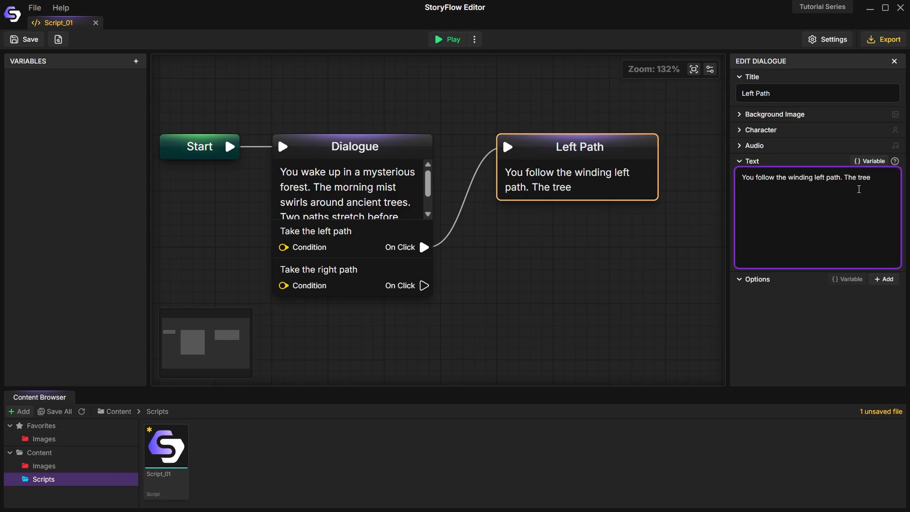
pyautogui.write('s grow denser, a')
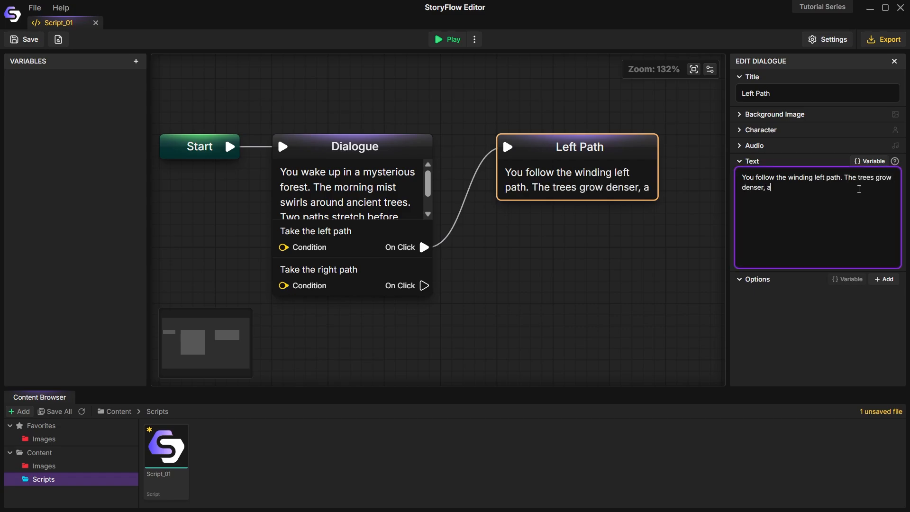
pyautogui.write('nd you hear the sound of running wa')
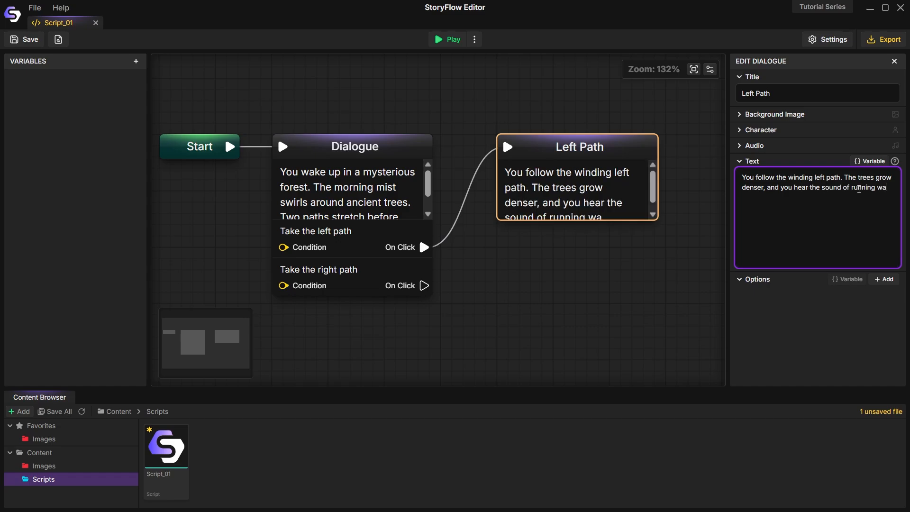
pyautogui.write('ter ahead.')
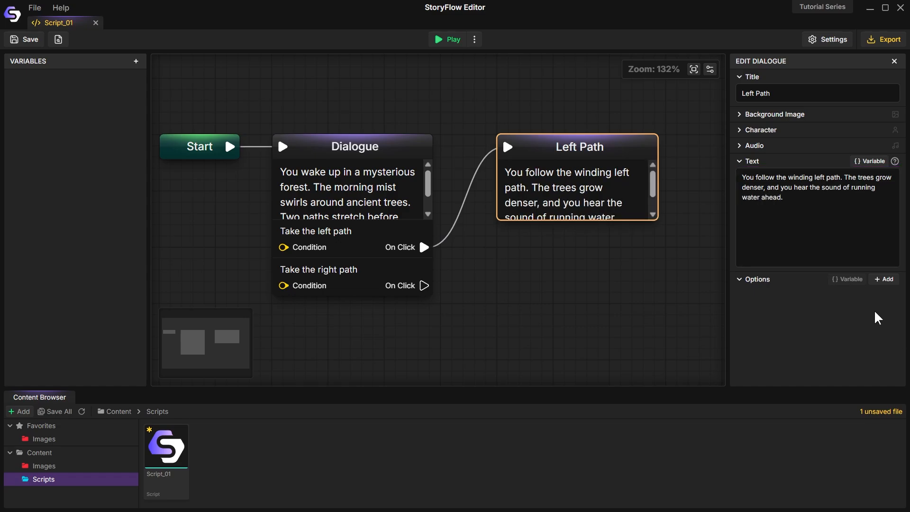
# Add an option reading "OK" to the Left Path node
pyautogui.click(884, 279)
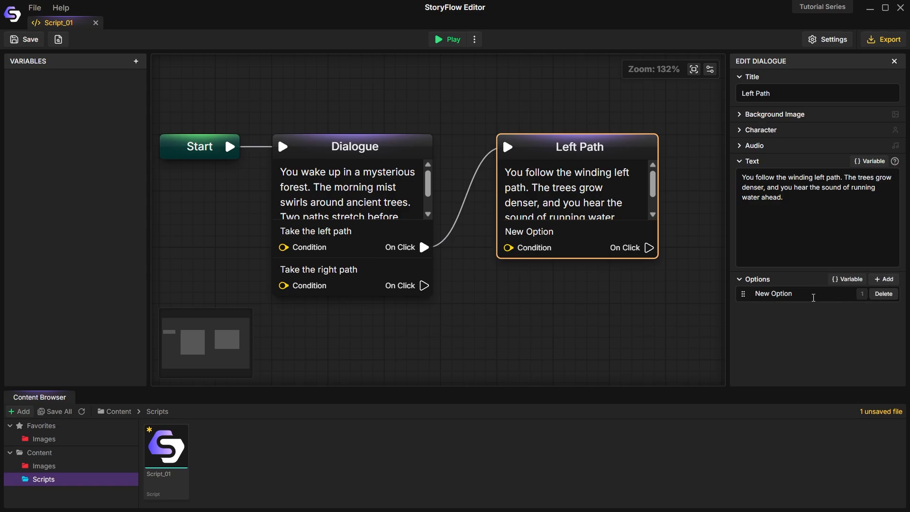
pyautogui.click(833, 302)
pyautogui.write('OK')
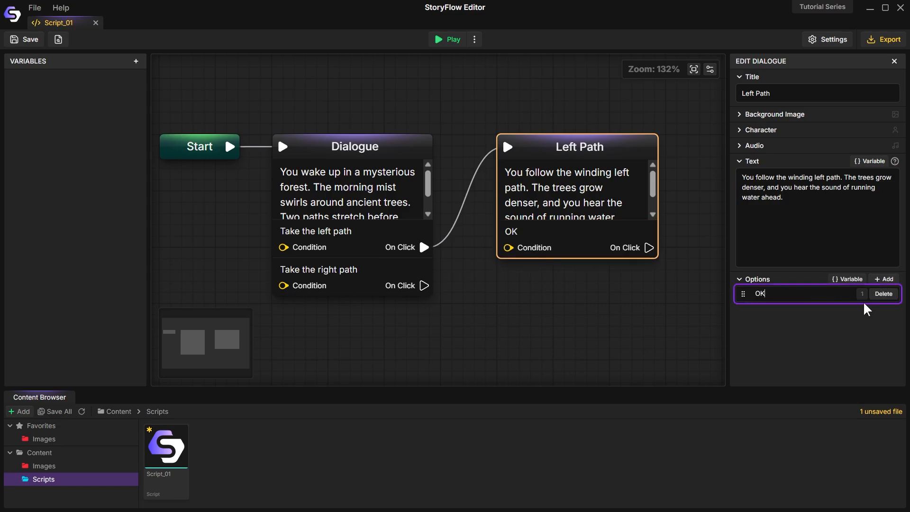
pyautogui.click(852, 324)
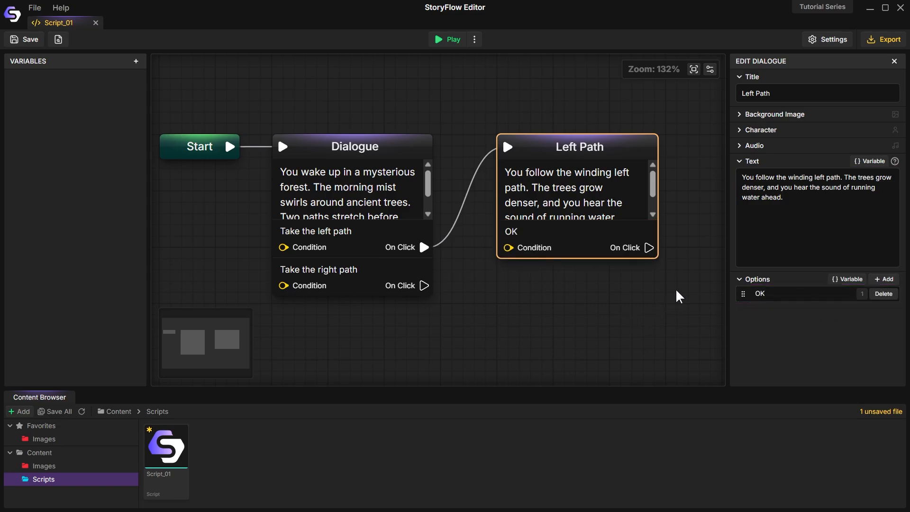
# Create an End node connected to the On Click output of Left Path's OK option
pyautogui.moveTo(677, 295); pyautogui.dragTo(590, 283)
pyautogui.moveTo(626, 248); pyautogui.dragTo(540, 244)
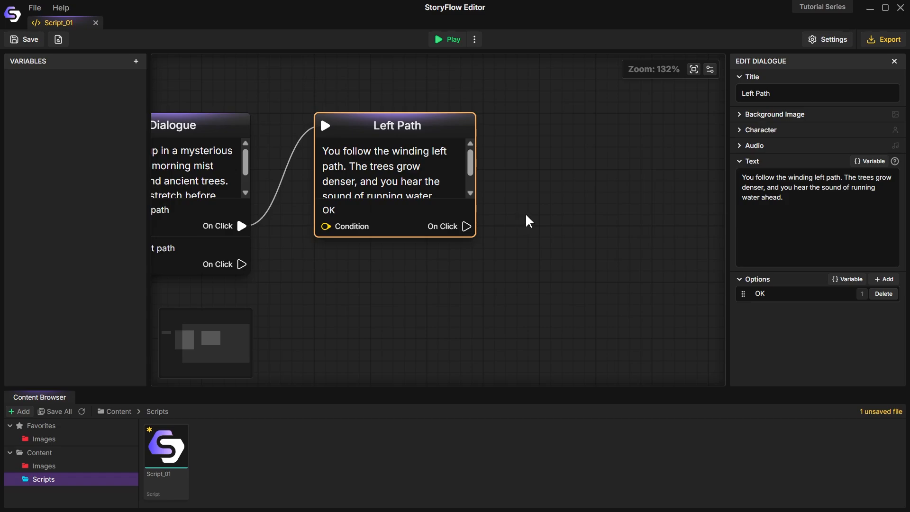
pyautogui.moveTo(465, 226); pyautogui.dragTo(517, 228)
pyautogui.scroll(-2, 574, 312)
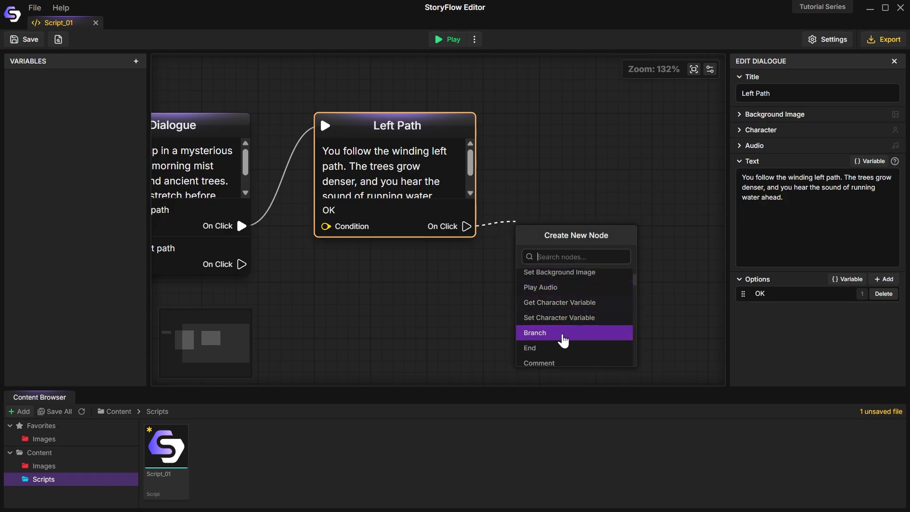
pyautogui.click(545, 349)
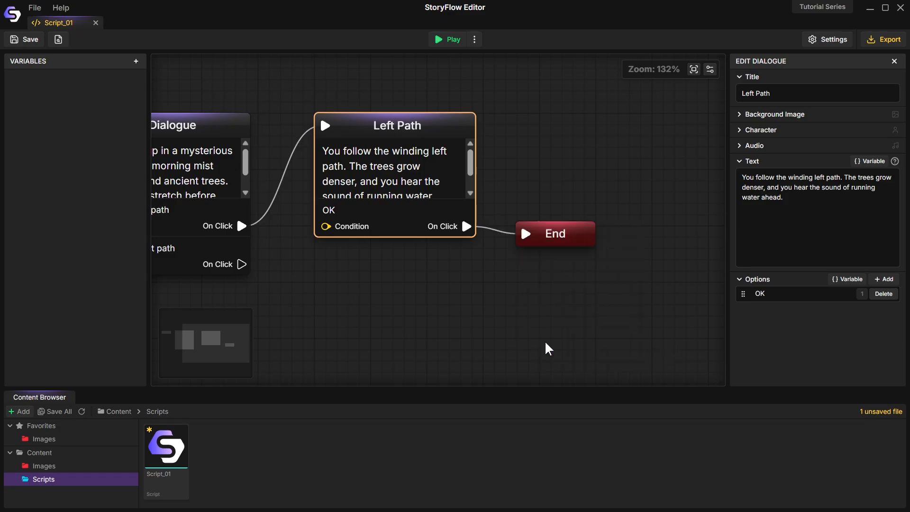
# Create a Dialogue node connected to the "Take the right path" option and place it beneath the Left Path node
pyautogui.moveTo(478, 277); pyautogui.dragTo(595, 245)
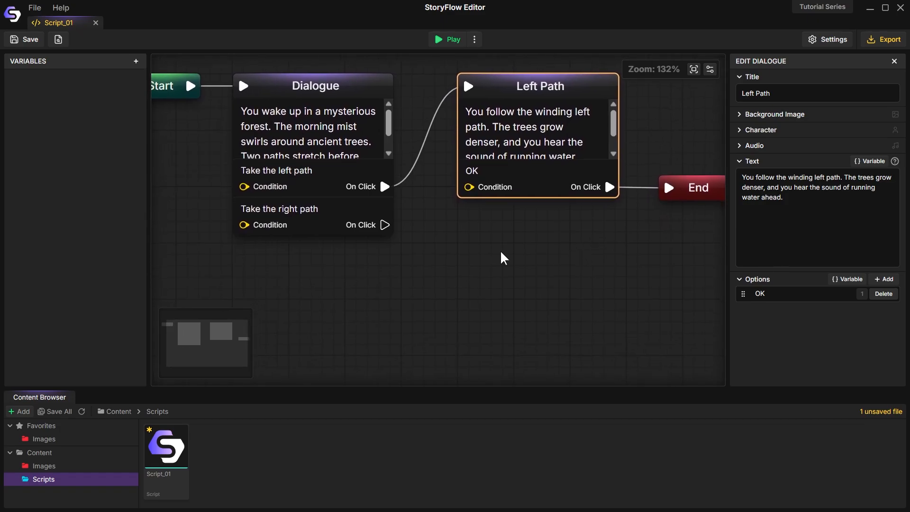
pyautogui.moveTo(207, 185); pyautogui.dragTo(437, 271)
pyautogui.scroll(-1, 445, 256)
pyautogui.scroll(-1, 448, 263)
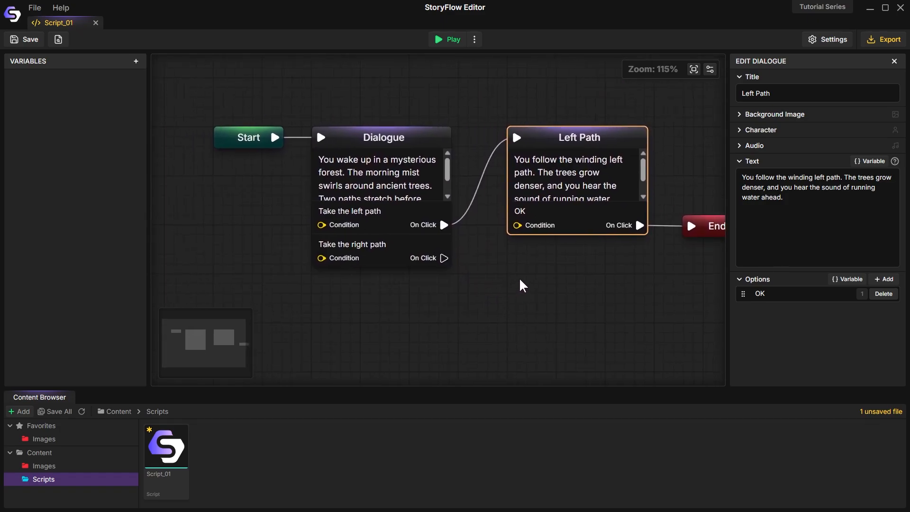
pyautogui.moveTo(386, 244); pyautogui.dragTo(458, 284)
pyautogui.click(488, 202)
pyautogui.moveTo(506, 299); pyautogui.dragTo(502, 277)
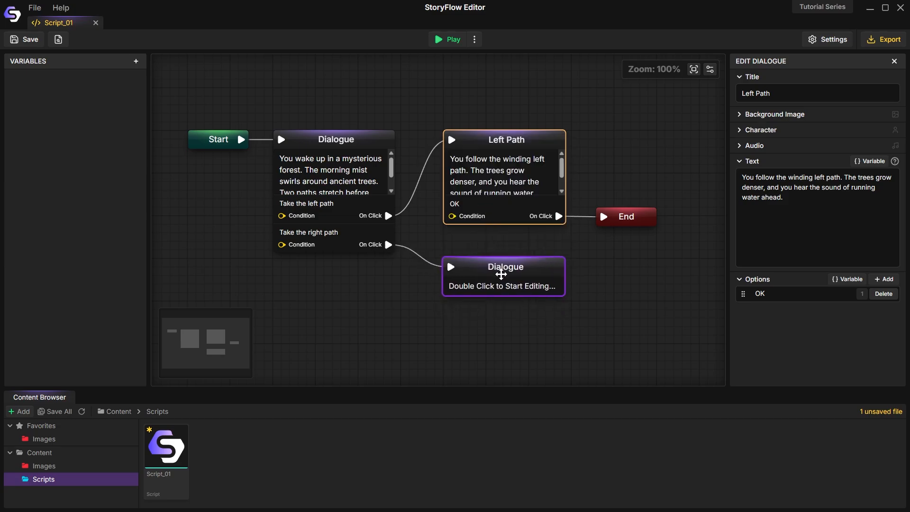
# Title the Dialogue node beneath Left Path "Right Path"
pyautogui.tripleClick(787, 88)
pyautogui.write('Right Path')
# Set the Right Path text to "You venture down the right path. Sunlight breaks through the canopy, and you spot a small cottage in a clearing."
pyautogui.click(813, 203)
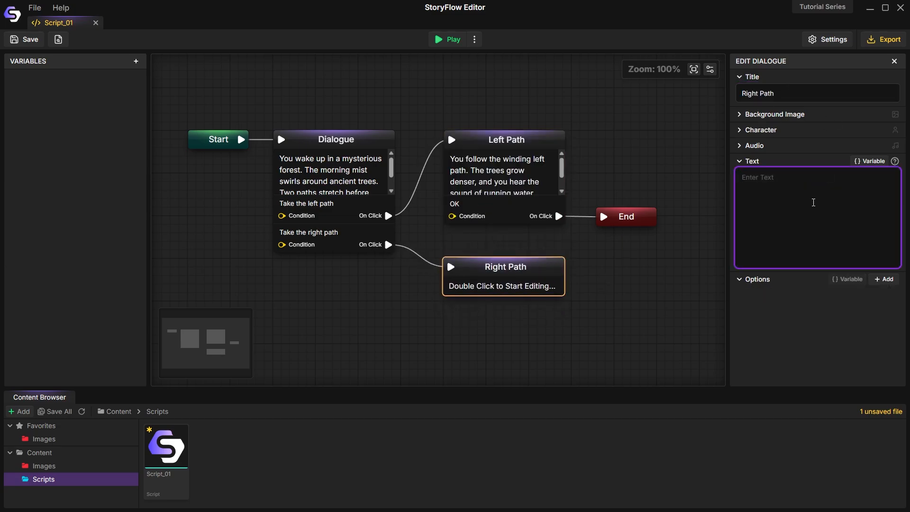
pyautogui.write('You venture down the right path. Sunlight breaks through')
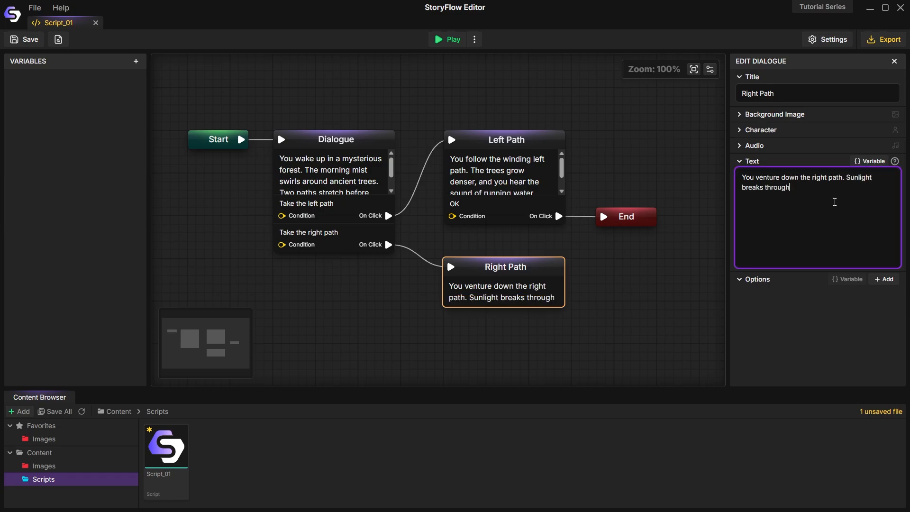
pyautogui.write(' the canopy,')
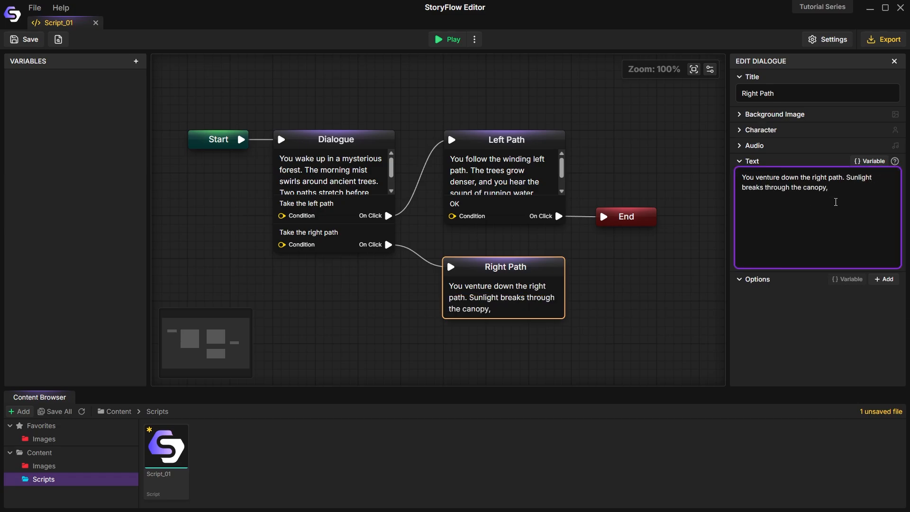
pyautogui.write(' and you spot a small cottage in a clearing.')
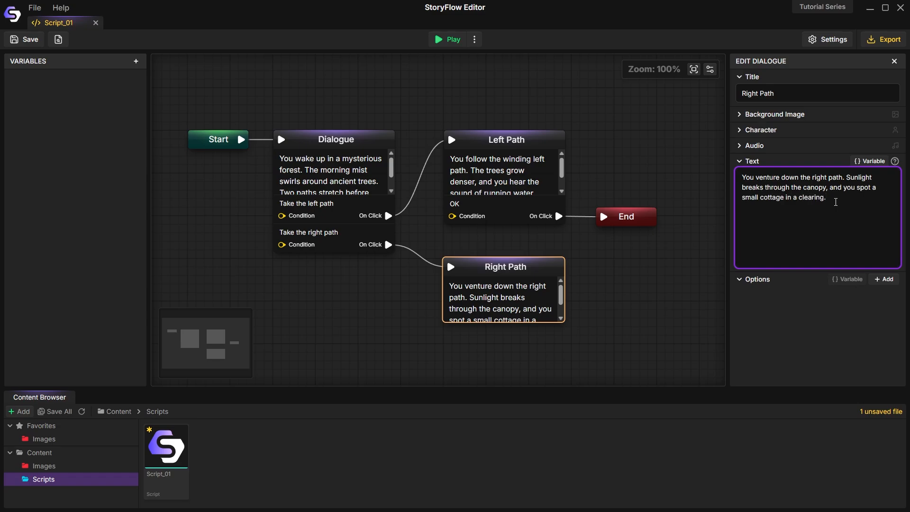
pyautogui.click(797, 308)
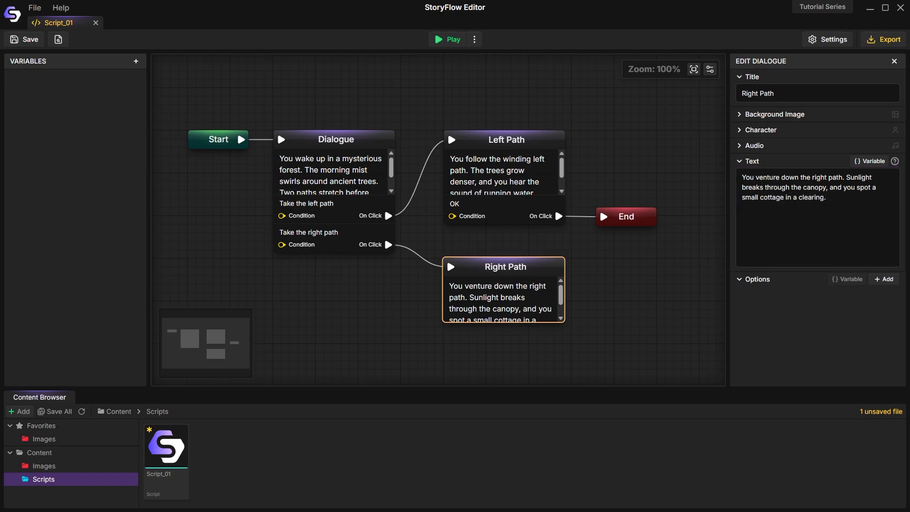
# Add an option reading "OK" to the Right Path node and connect its On Click output to the End node
pyautogui.click(884, 279)
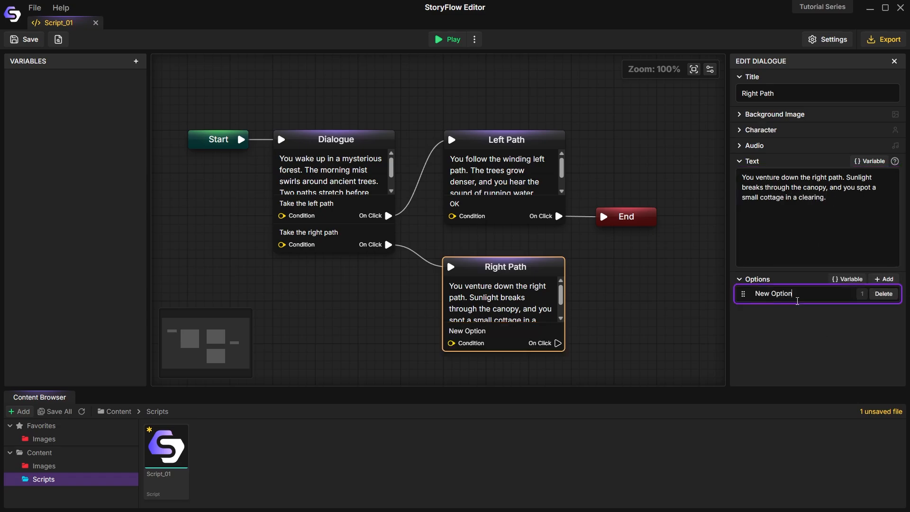
pyautogui.tripleClick(797, 298)
pyautogui.write('OK')
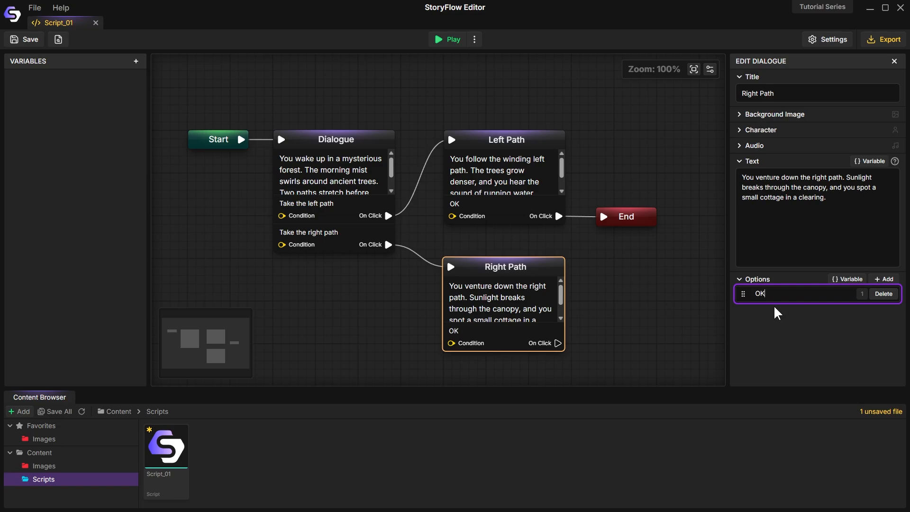
pyautogui.moveTo(558, 343); pyautogui.dragTo(629, 271)
pyautogui.moveTo(630, 332); pyautogui.dragTo(654, 331)
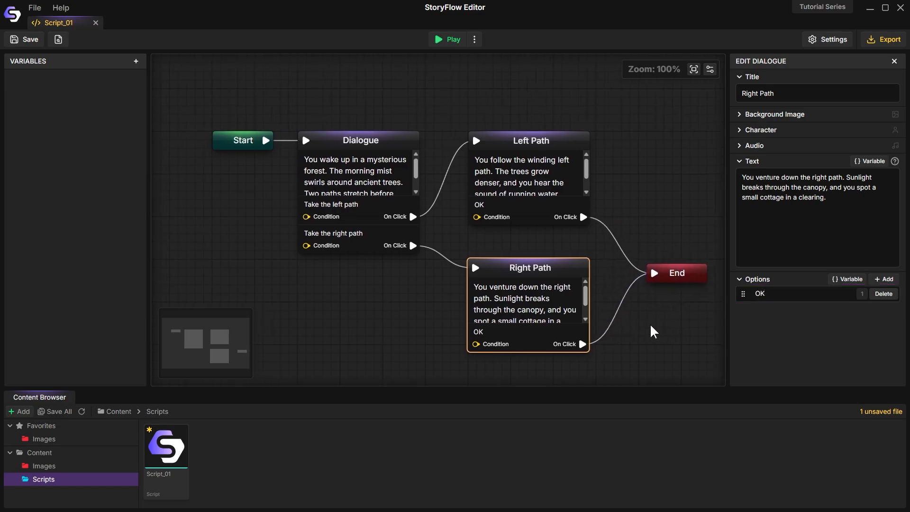
pyautogui.moveTo(667, 219); pyautogui.dragTo(654, 214)
pyautogui.moveTo(214, 89); pyautogui.dragTo(405, 270)
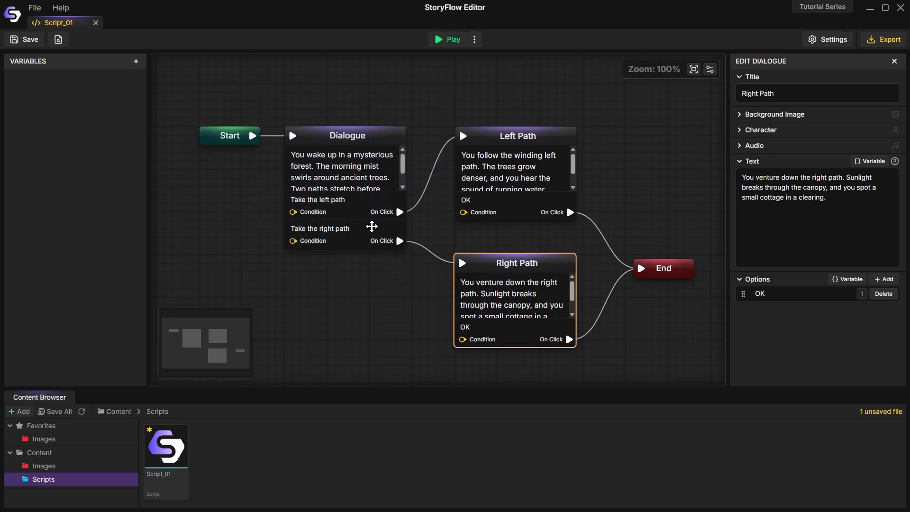
pyautogui.moveTo(274, 196); pyautogui.dragTo(421, 214)
pyautogui.moveTo(258, 231); pyautogui.dragTo(395, 251)
pyautogui.click(527, 143)
pyautogui.click(517, 275)
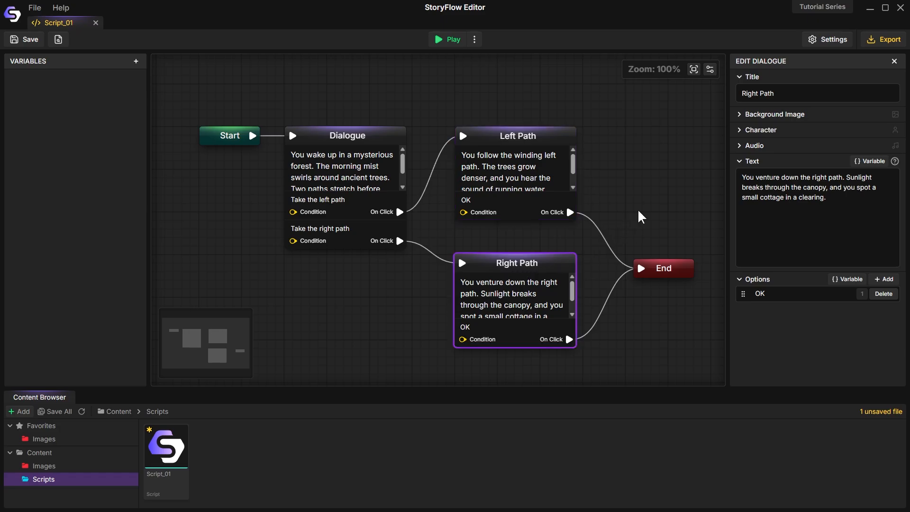
# Move the End node up so it lines up with the On Click output of Left Path's OK option
pyautogui.moveTo(638, 211); pyautogui.dragTo(595, 205)
pyautogui.moveTo(619, 269); pyautogui.dragTo(632, 212)
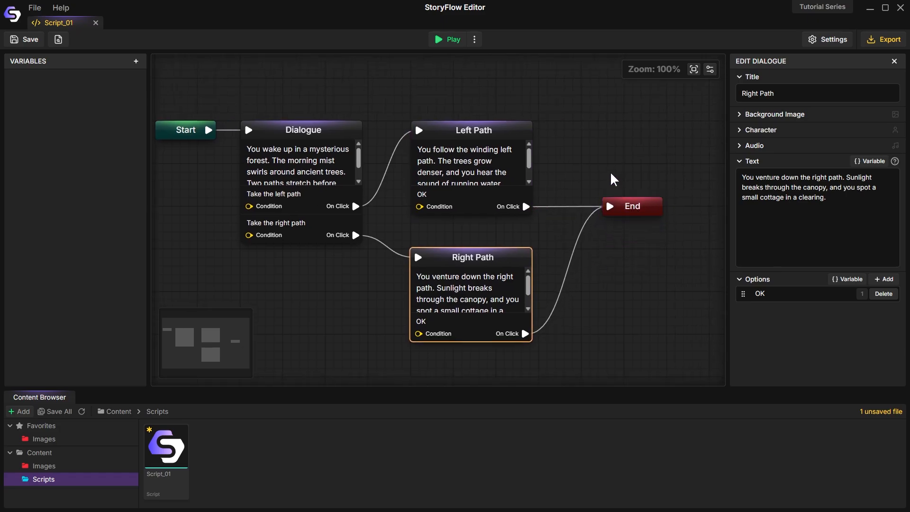
pyautogui.moveTo(604, 173)
pyautogui.mouseDown()
pyautogui.moveTo(562, 175)
pyautogui.moveTo(602, 178)
pyautogui.mouseUp()
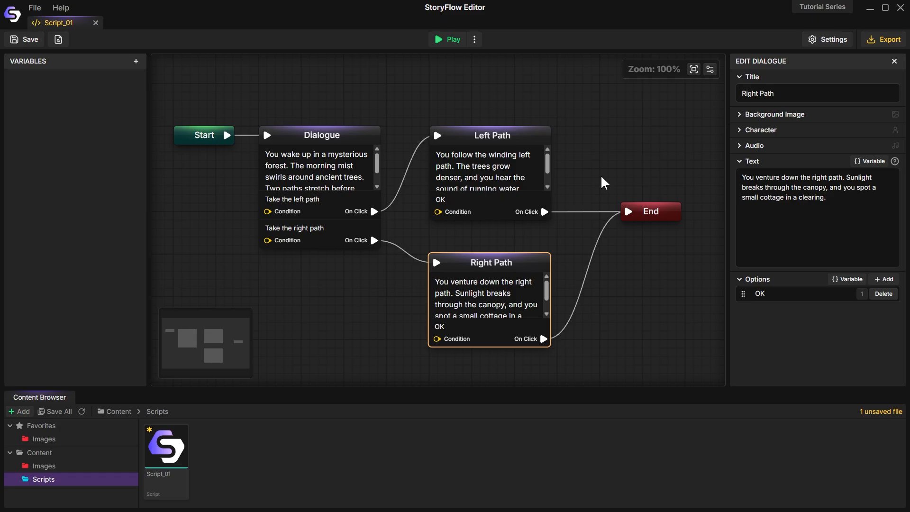
# Save Script_01 and close the dialogue editing pane
pyautogui.hotkey('ctrl', 's')
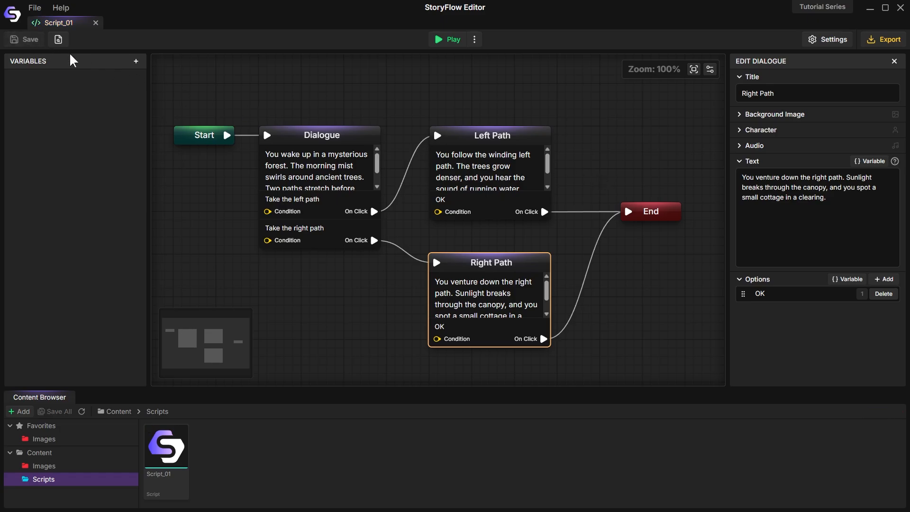
pyautogui.click(893, 61)
pyautogui.moveTo(662, 182); pyautogui.dragTo(763, 172)
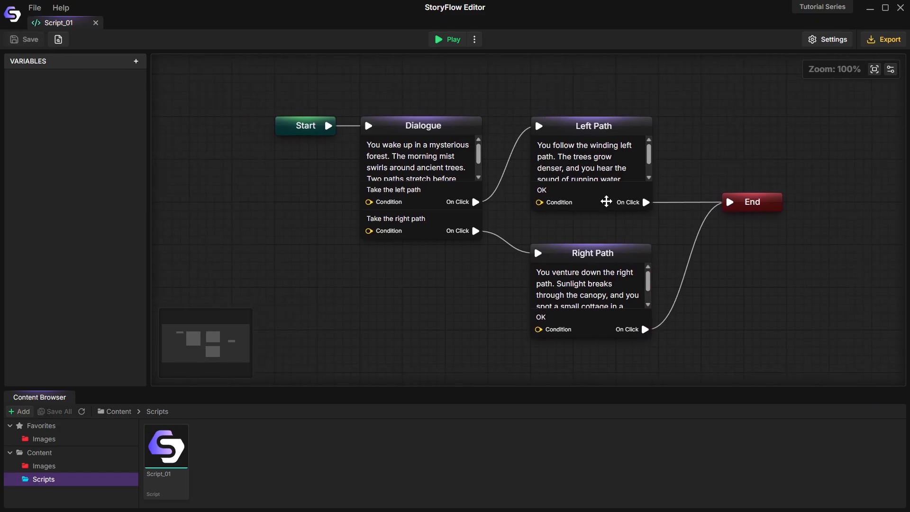
pyautogui.scroll(3, 554, 230)
pyautogui.moveTo(554, 229); pyautogui.dragTo(588, 271)
pyautogui.scroll(-1, 591, 276)
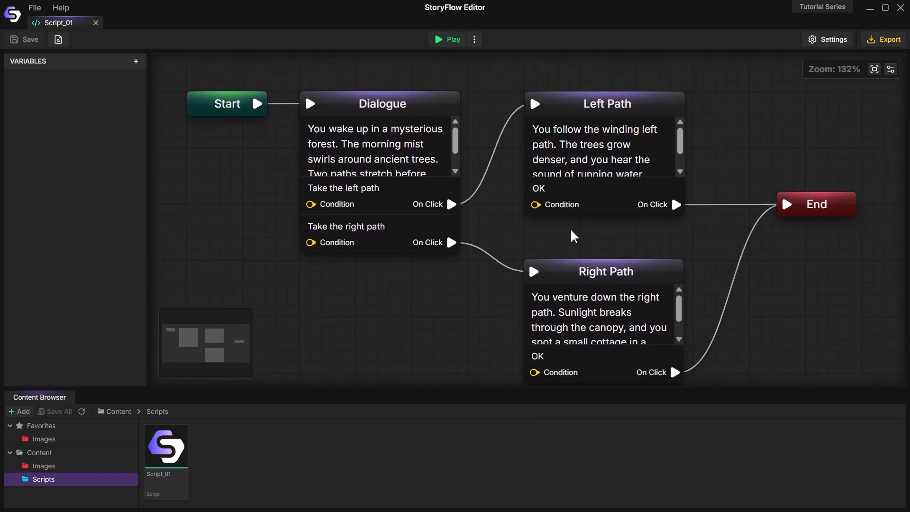
# Play-test the story by taking the left path and accepting its OK option through to the end
pyautogui.click(450, 40)
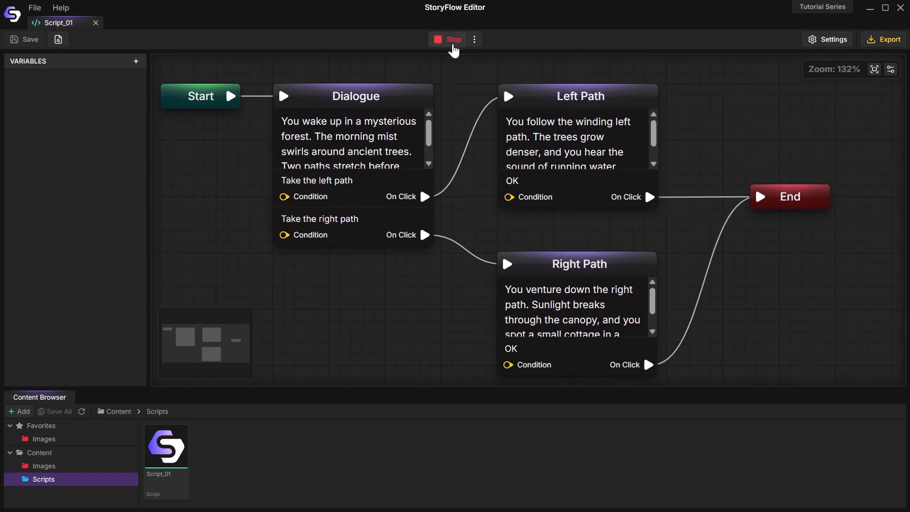
pyautogui.moveTo(483, 92)
pyautogui.mouseDown()
pyautogui.moveTo(510, 85)
pyautogui.moveTo(494, 80)
pyautogui.mouseUp()
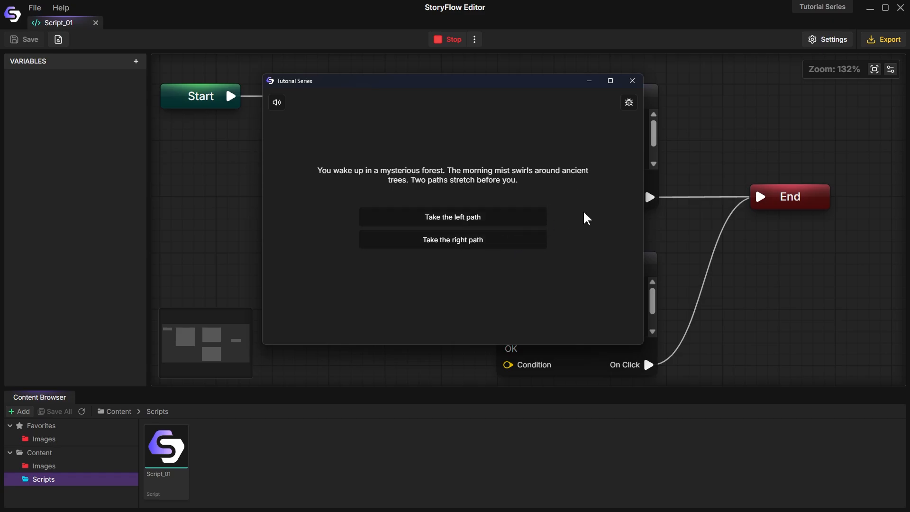
pyautogui.click(500, 219)
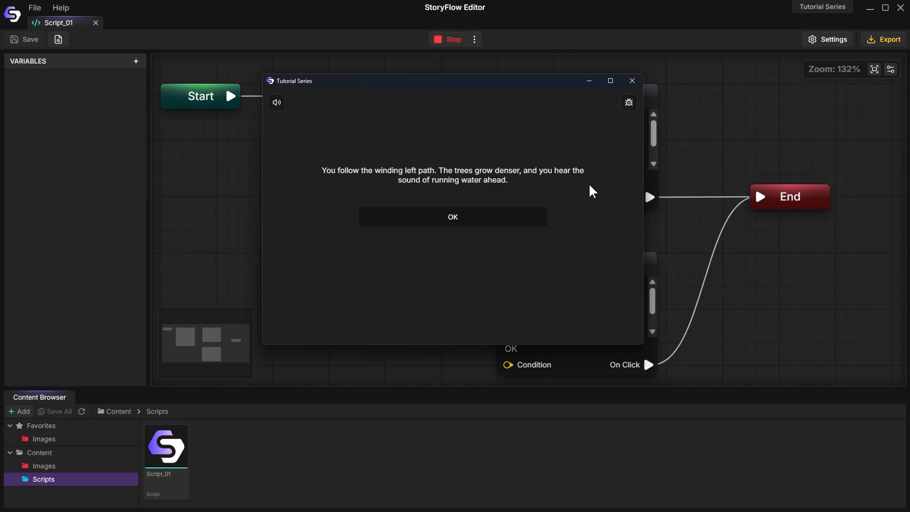
pyautogui.moveTo(530, 81); pyautogui.dragTo(369, 152)
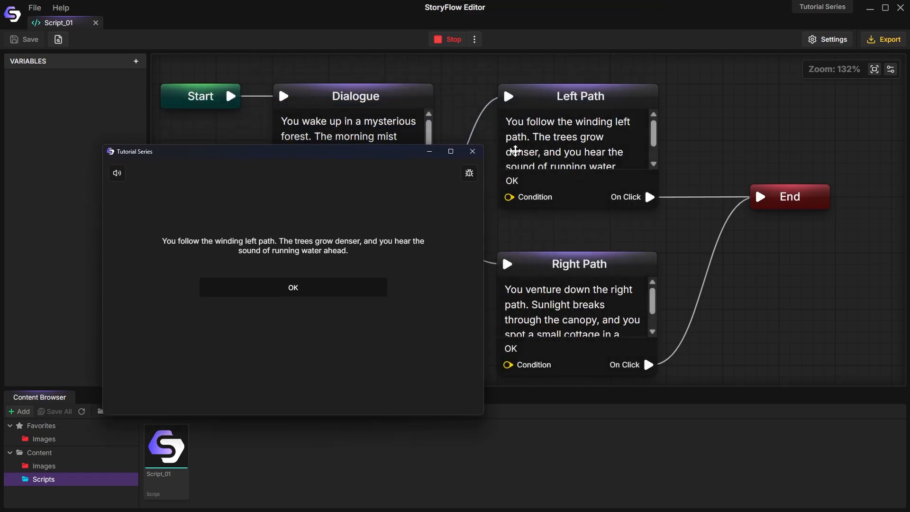
pyautogui.click(325, 289)
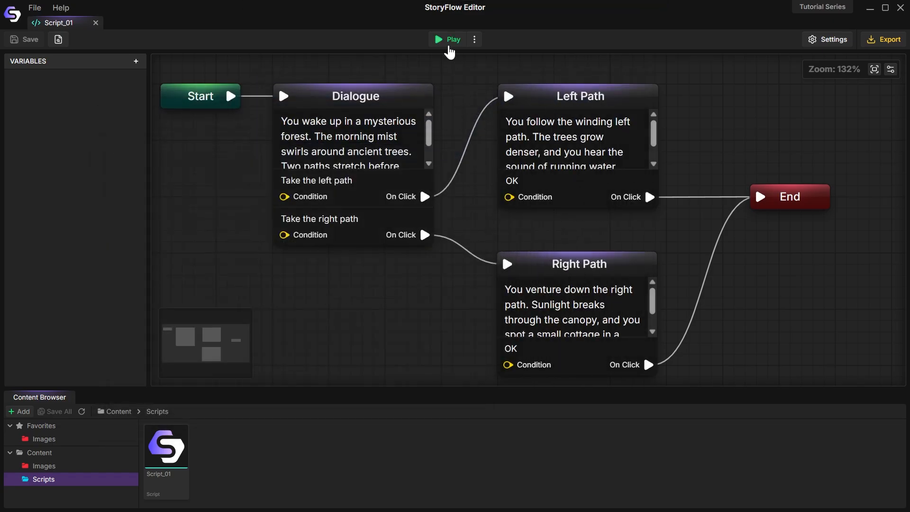
# Play the story again, taking the right path and accepting its OK option through to the end
pyautogui.click(447, 41)
pyautogui.moveTo(365, 157); pyautogui.dragTo(531, 87)
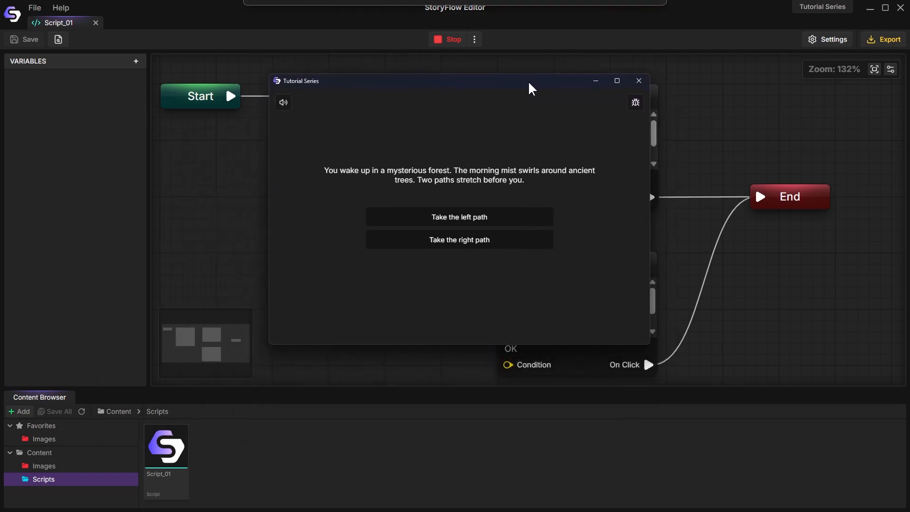
pyautogui.click(479, 245)
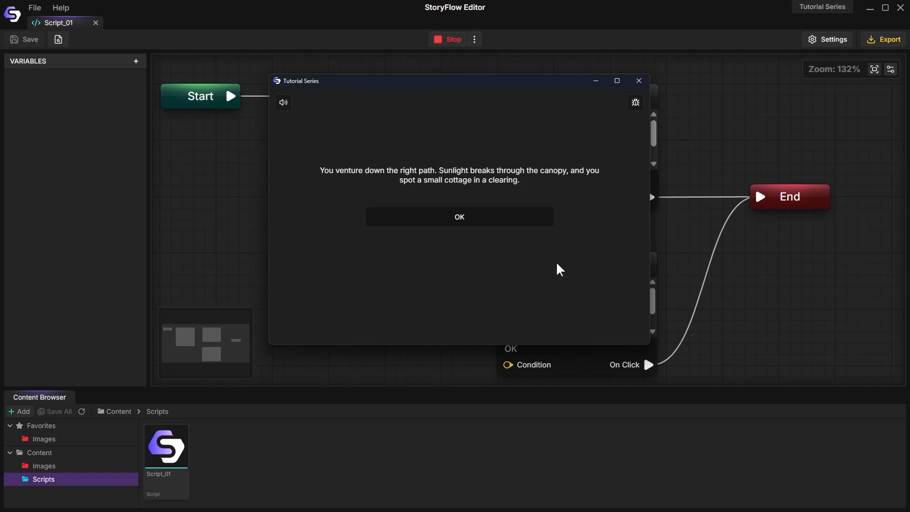
pyautogui.moveTo(556, 95); pyautogui.dragTo(506, 95)
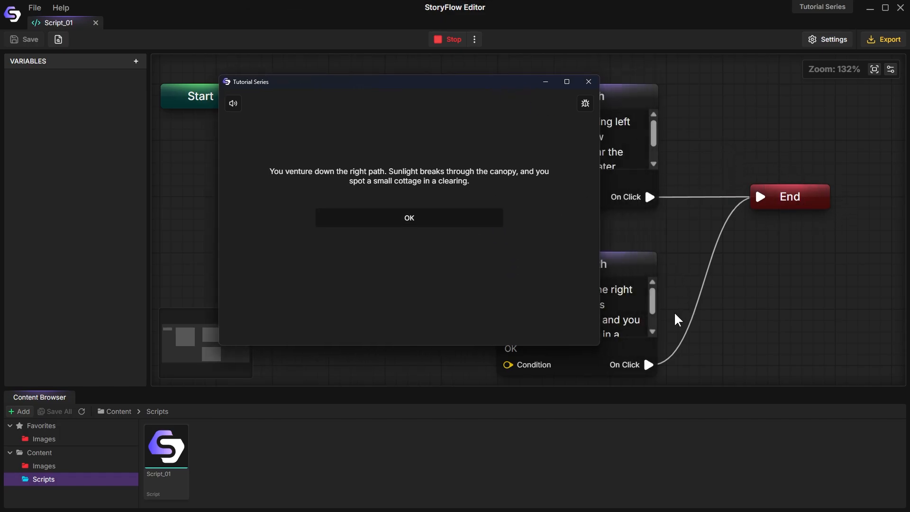
pyautogui.click(410, 220)
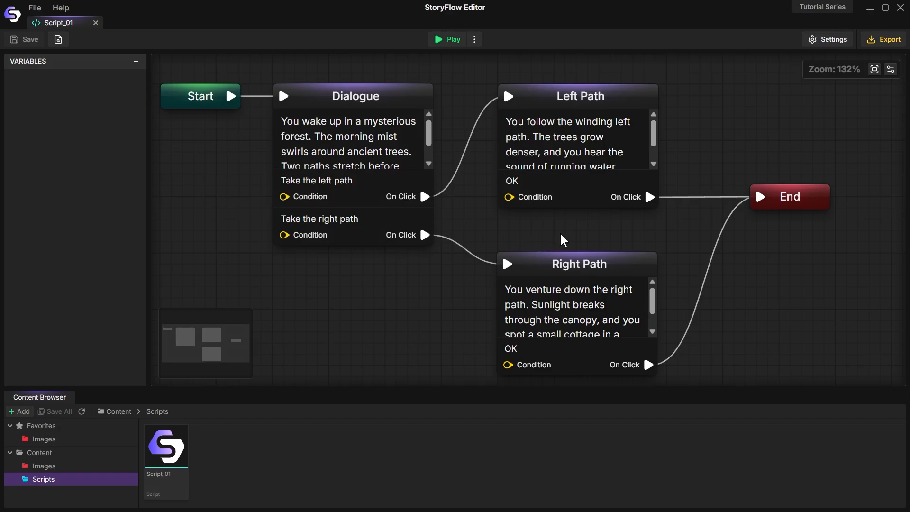
pyautogui.scroll(-1, 711, 264)
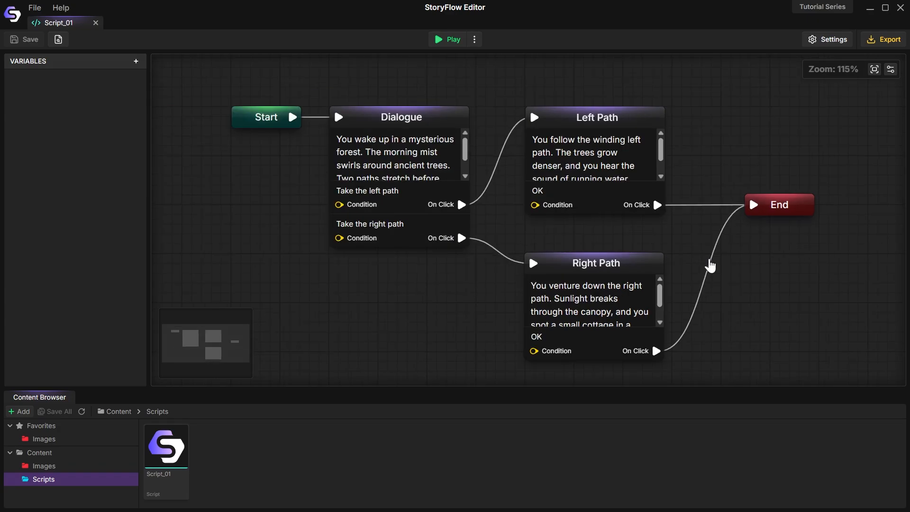
pyautogui.moveTo(696, 232)
pyautogui.mouseDown()
pyautogui.moveTo(680, 222)
pyautogui.moveTo(688, 227)
pyautogui.mouseUp()
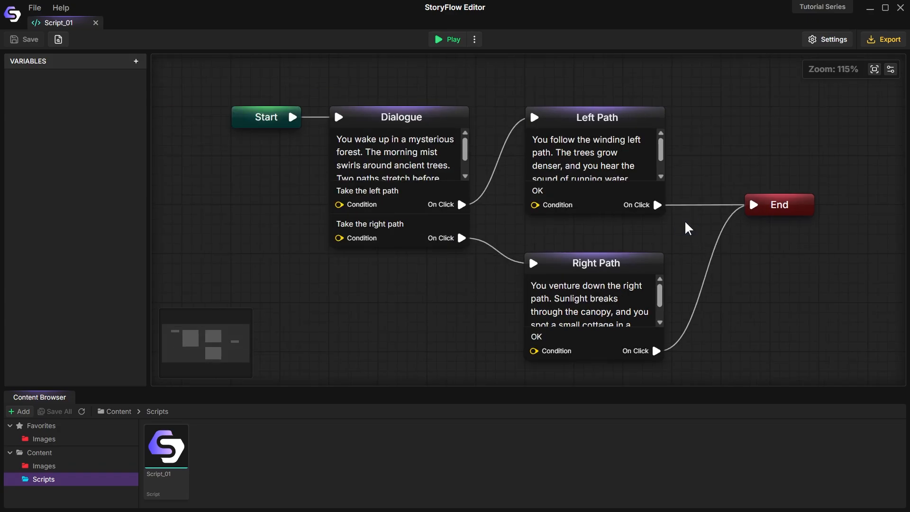